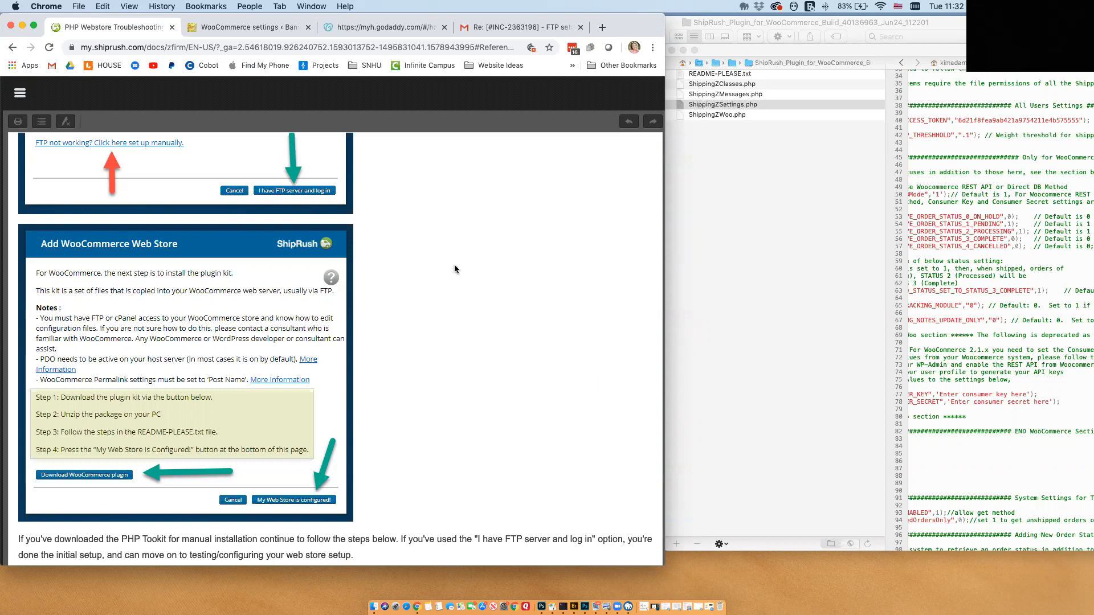
Step: Scroll the PHP Webstore Troubleshooting article back up to the Initial Setup heading
scroll(454, 265, up, 2)
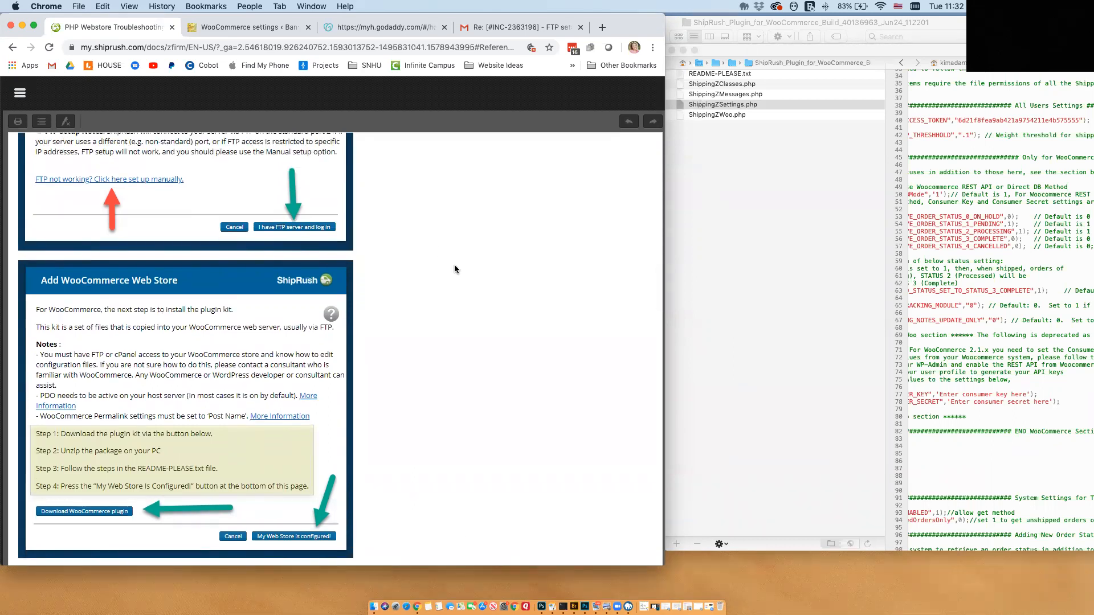
scroll(454, 269, up, 10)
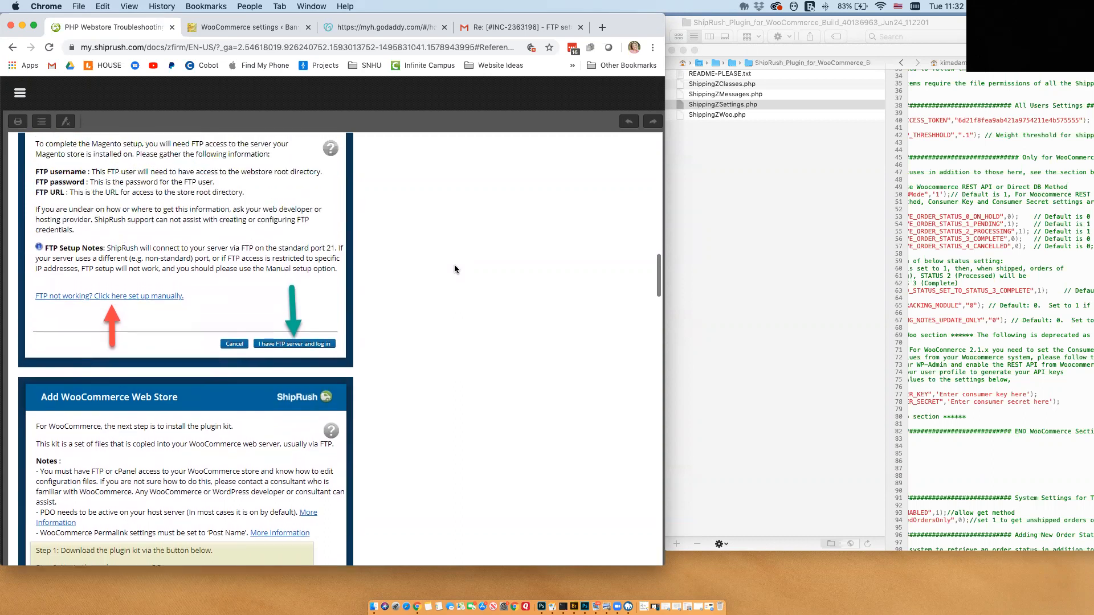
scroll(454, 269, up, 2)
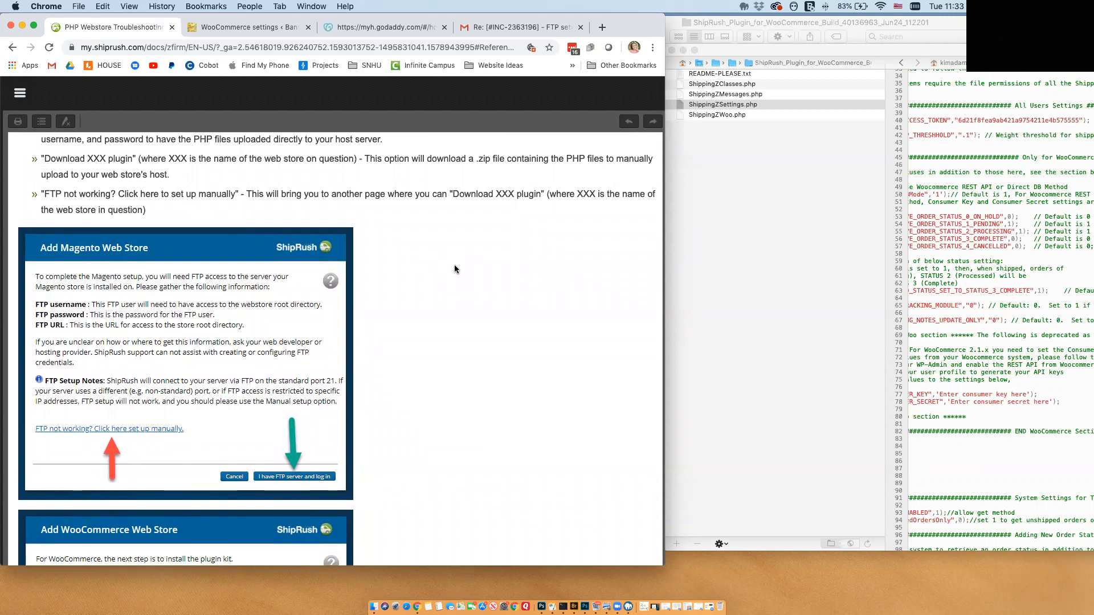
scroll(454, 265, up, 15)
scroll(454, 265, up, 3)
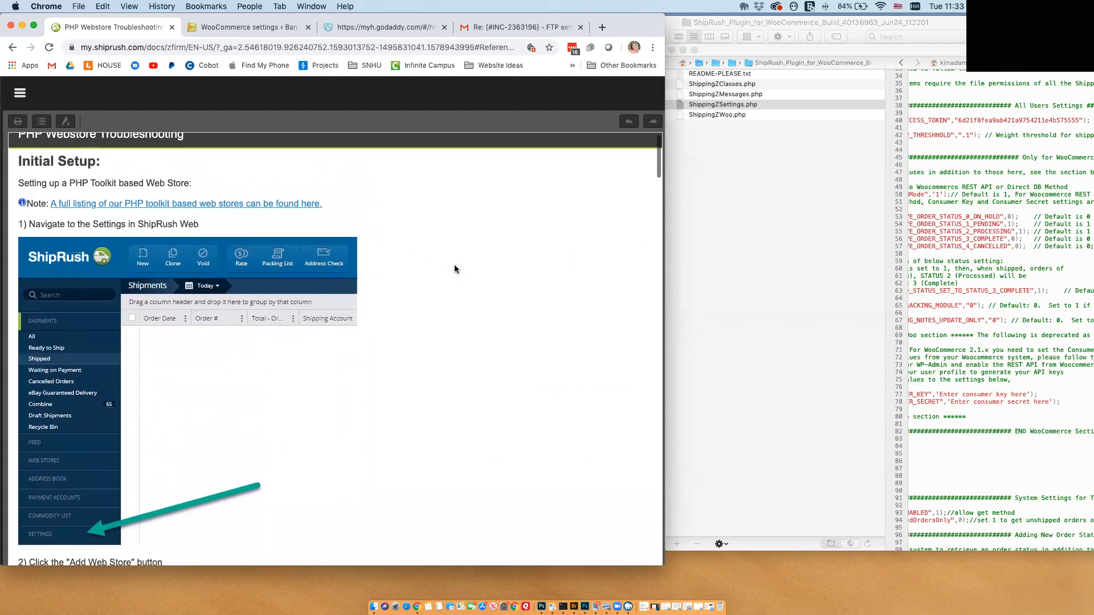
Step: Read down through setup steps 2–4 and the Add WooCommerce Web Store screenshot to steps 5–7
scroll(454, 269, down, 10)
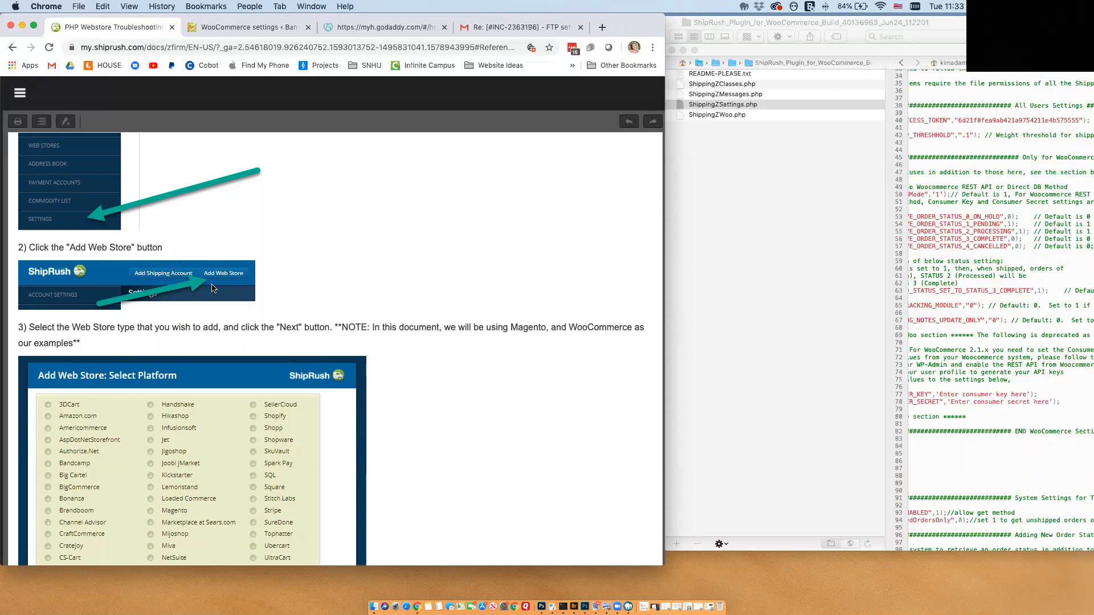
scroll(212, 287, down, 1)
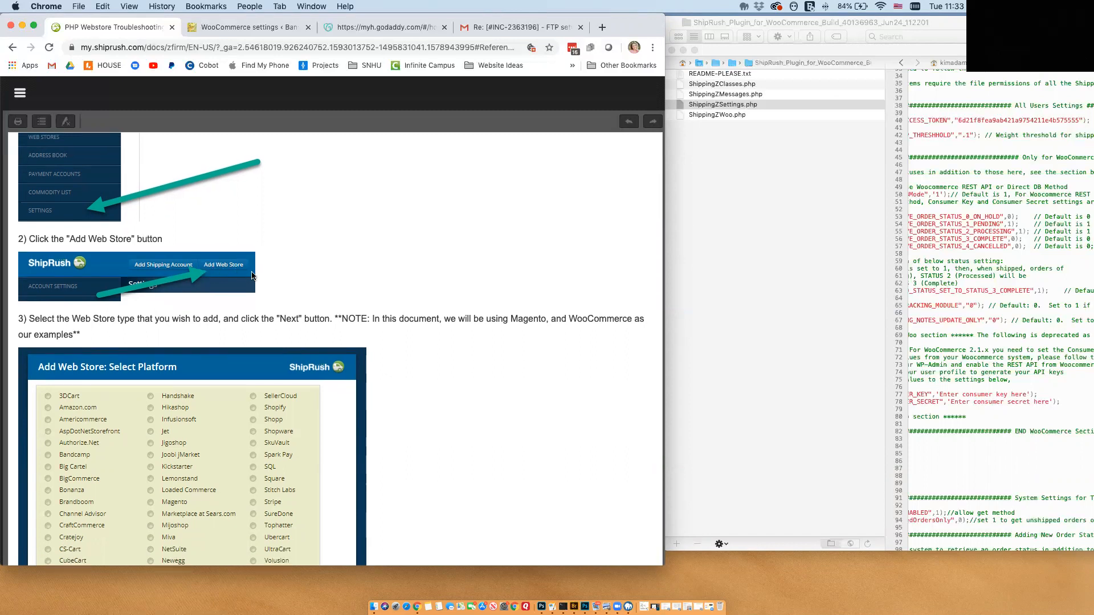
scroll(252, 276, down, 5)
scroll(253, 276, down, 3)
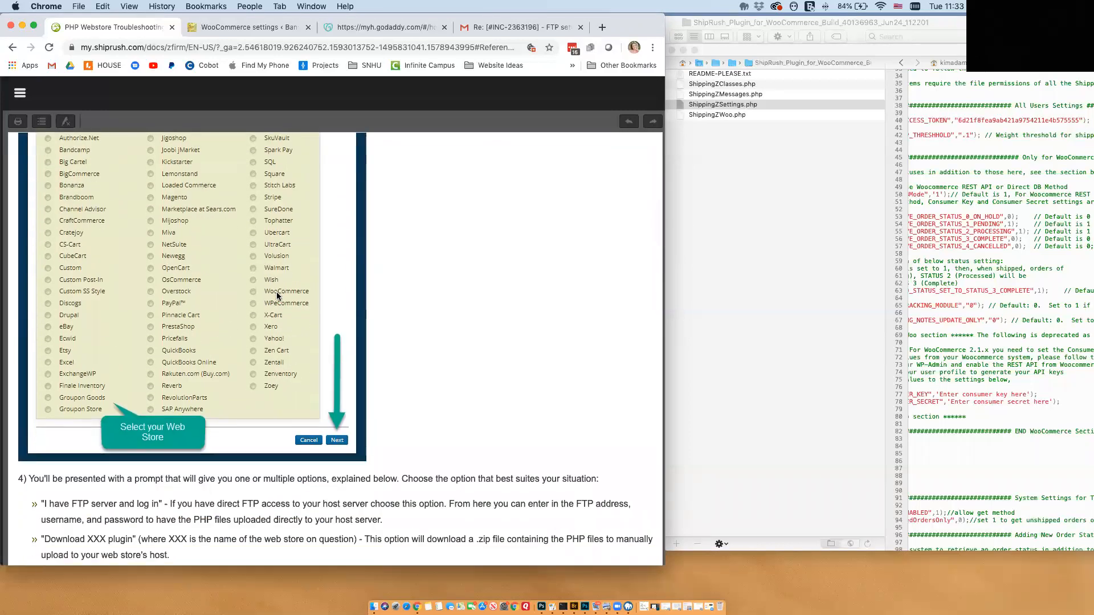
scroll(149, 332, up, 3)
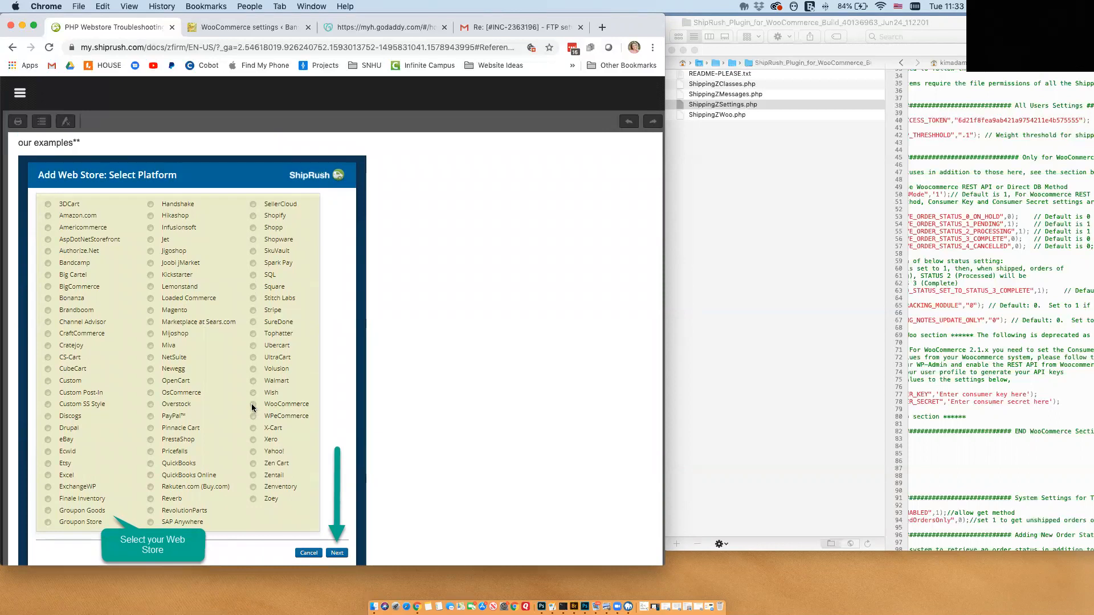
scroll(252, 406, down, 10)
scroll(252, 408, down, 4)
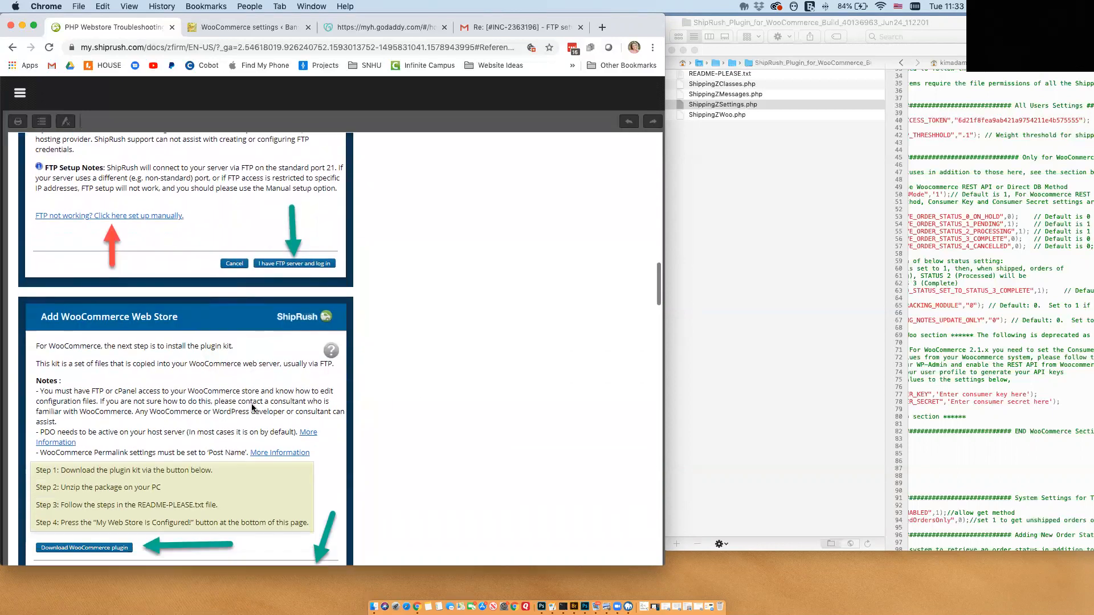
scroll(252, 406, down, 2)
scroll(251, 404, down, 1)
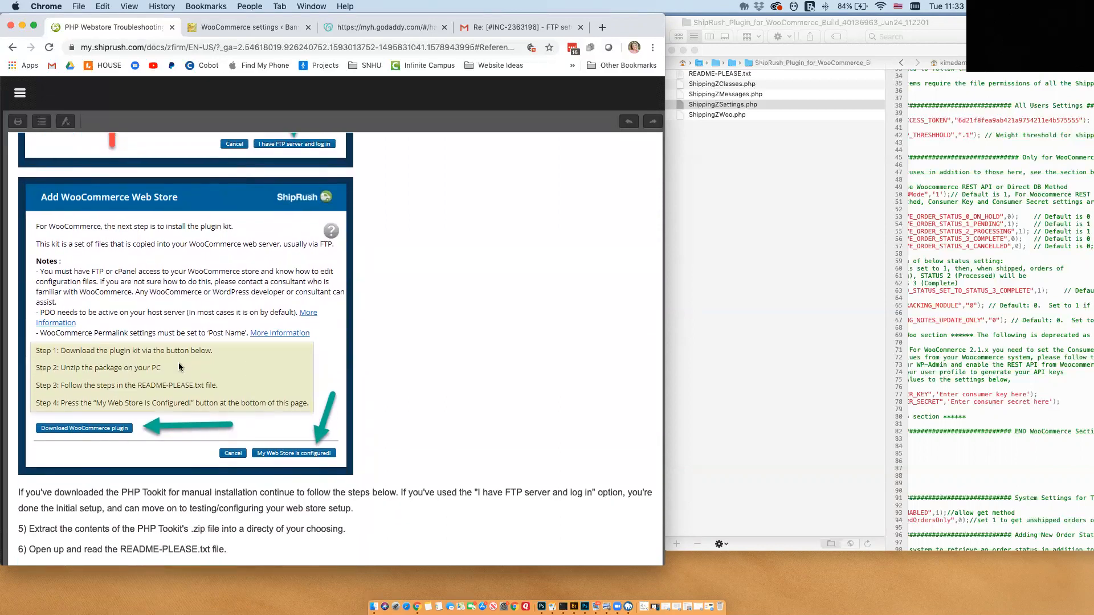
scroll(179, 366, down, 1)
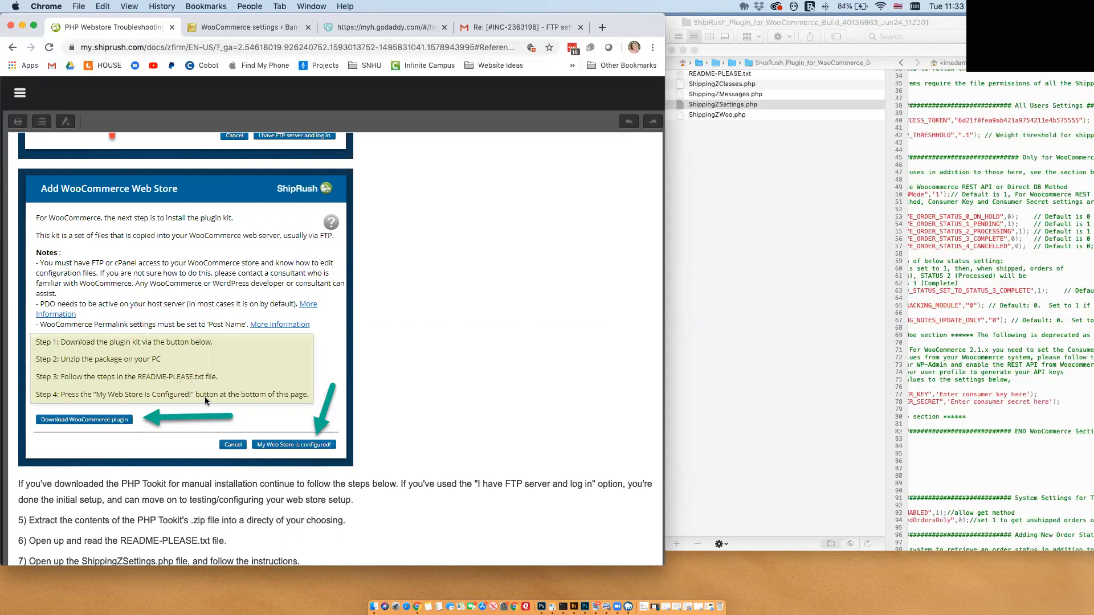
Step: Scroll the docs to manual-install steps 8–10 and the Upgrading the PHP Toolkit heading
scroll(204, 397, down, 3)
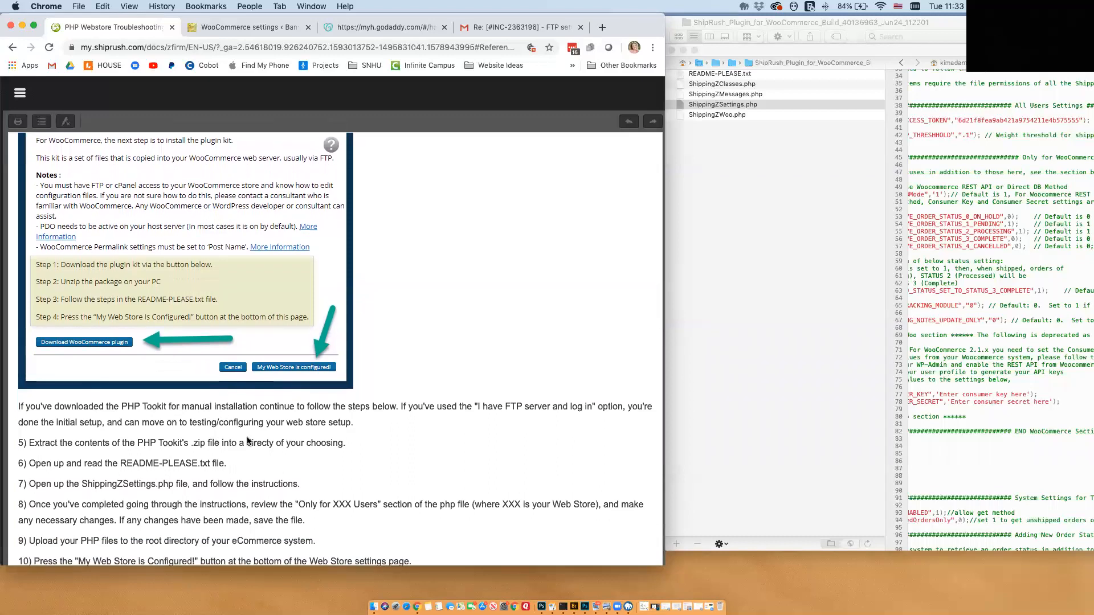
scroll(248, 441, down, 6)
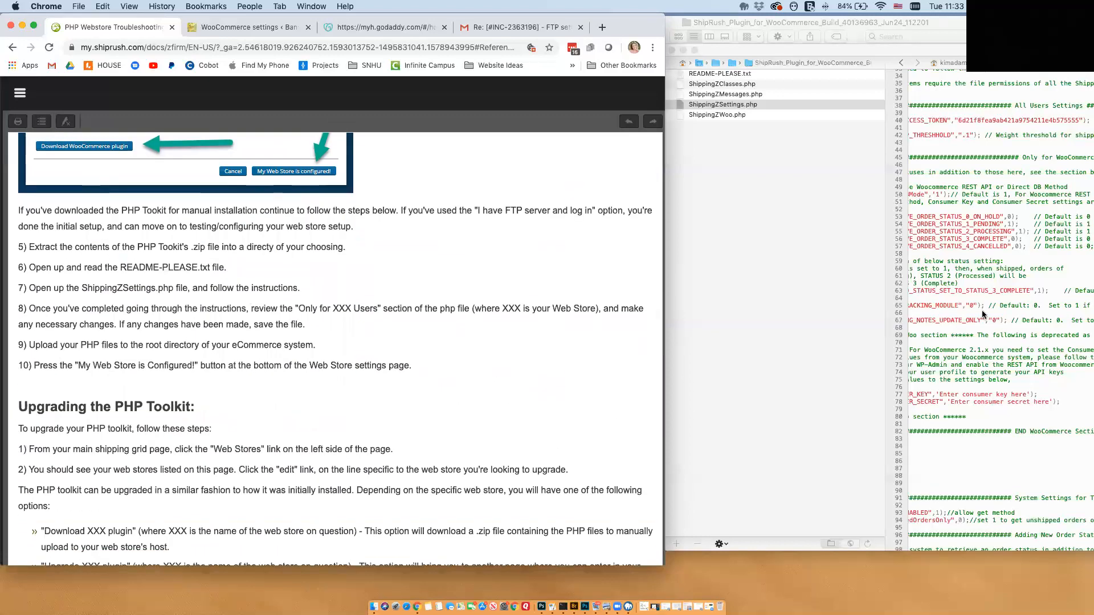
scroll(942, 248, left, 5)
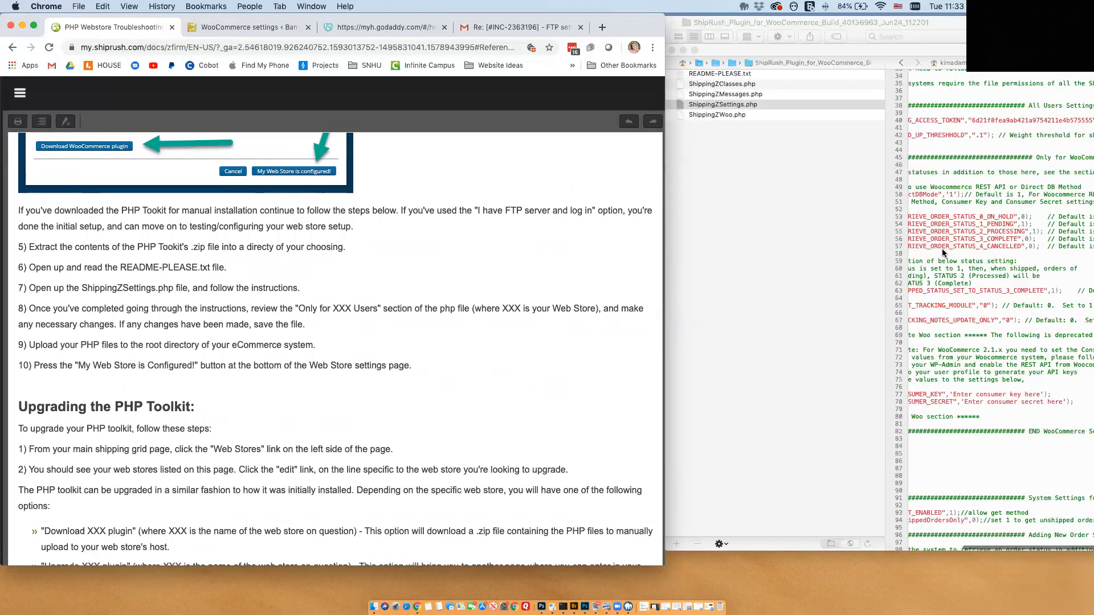
scroll(942, 248, up, 2)
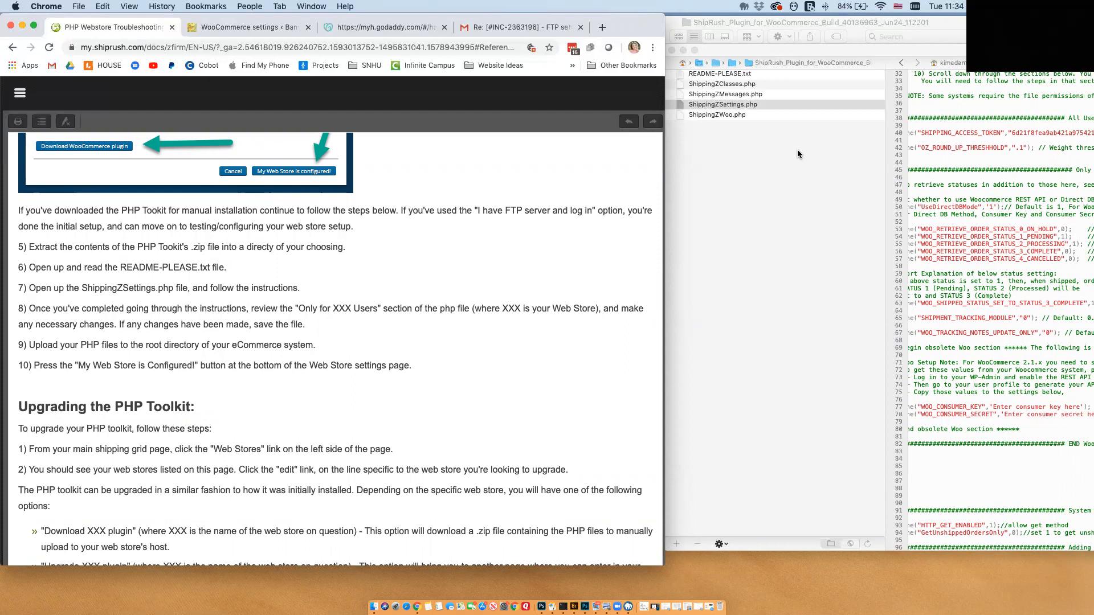
Step: Open README-PLEASE.txt in TextEdit and shift its window left to show more text
click(724, 78)
click(724, 77)
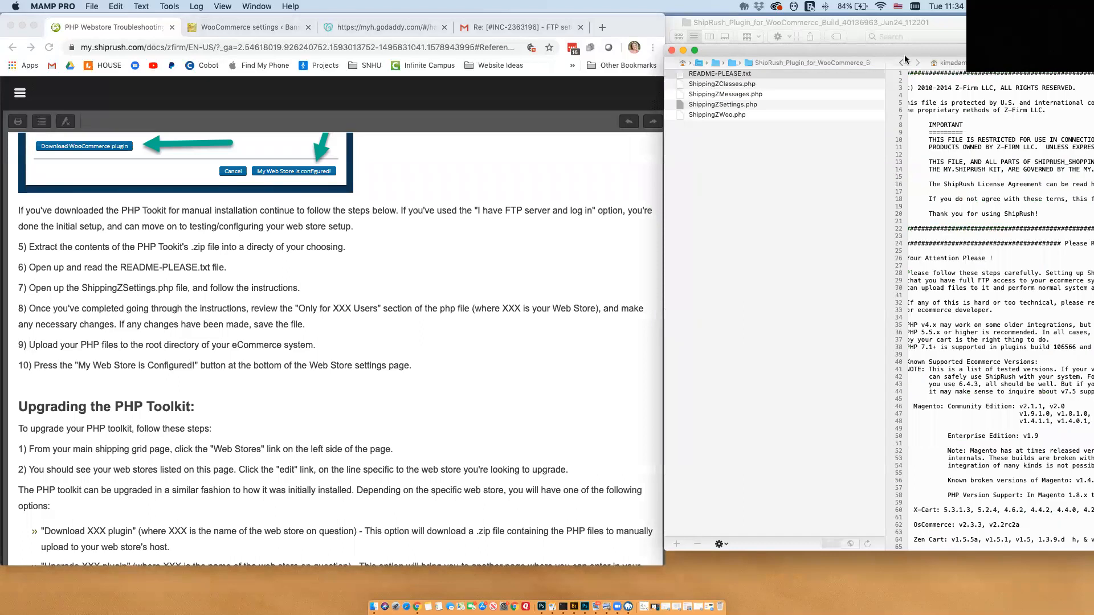
drag(987, 49, 818, 54)
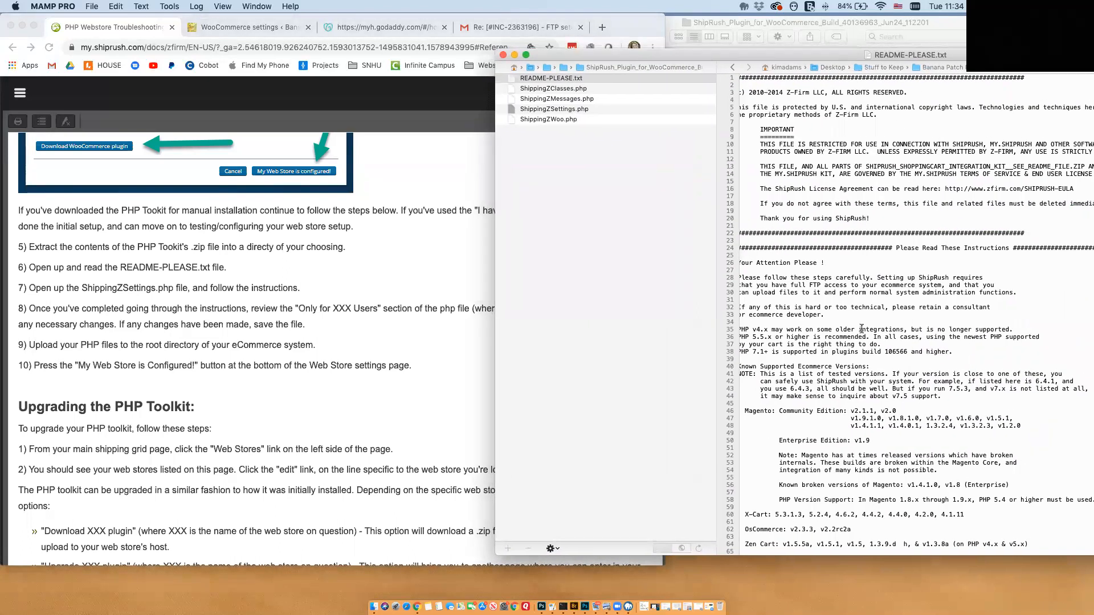
Step: Scroll to the INSTALLATION section and highlight its steps about editing ShippingZSettings.php
scroll(871, 393, down, 10)
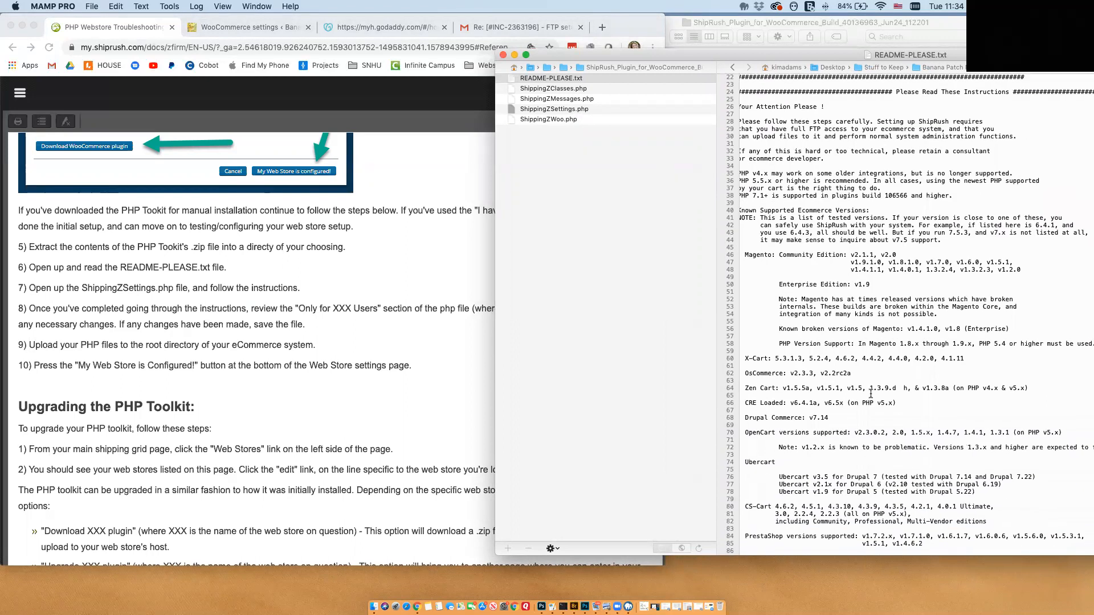
scroll(871, 393, down, 10)
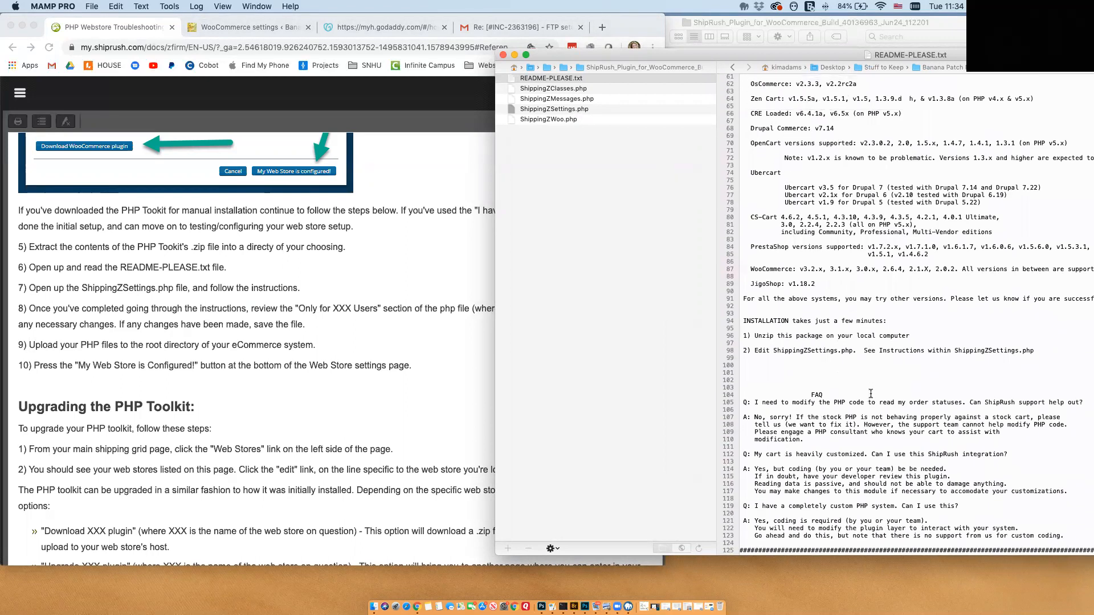
drag(744, 322, 1036, 361)
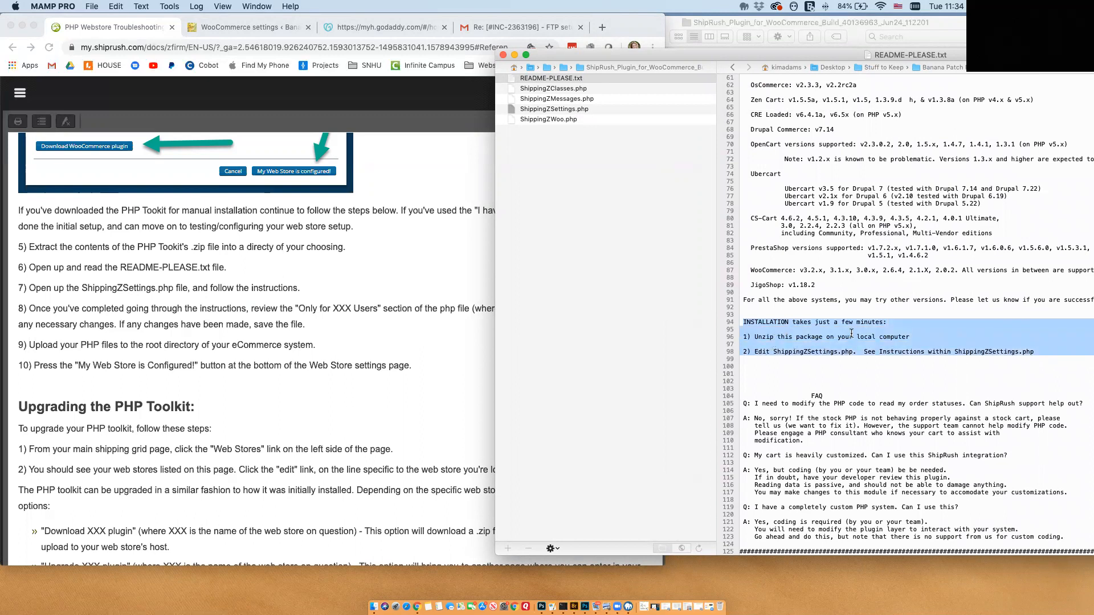
click(817, 353)
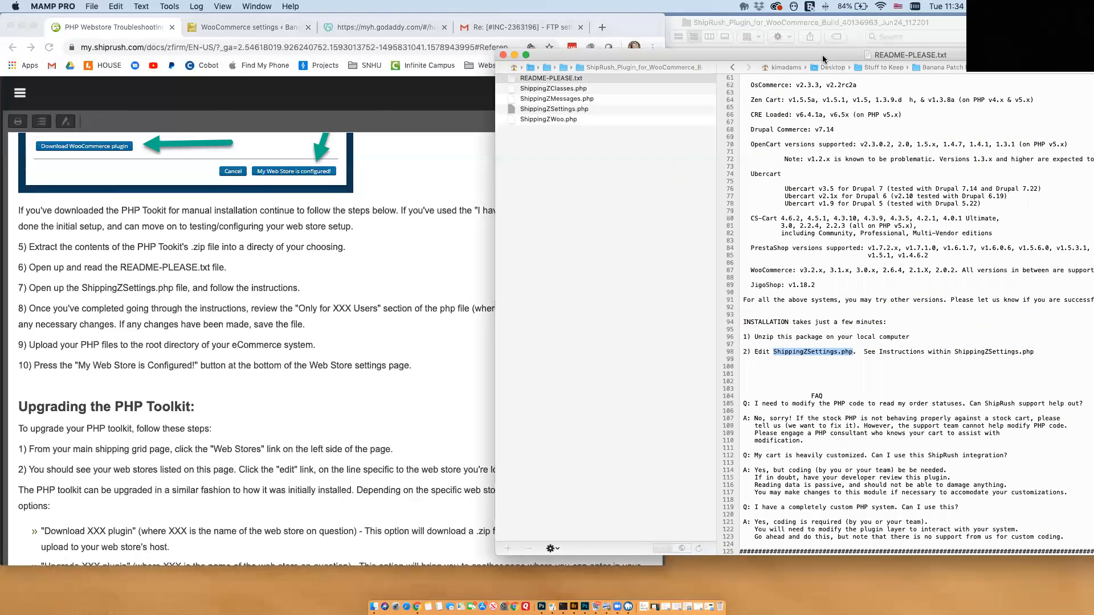
drag(822, 55, 821, 79)
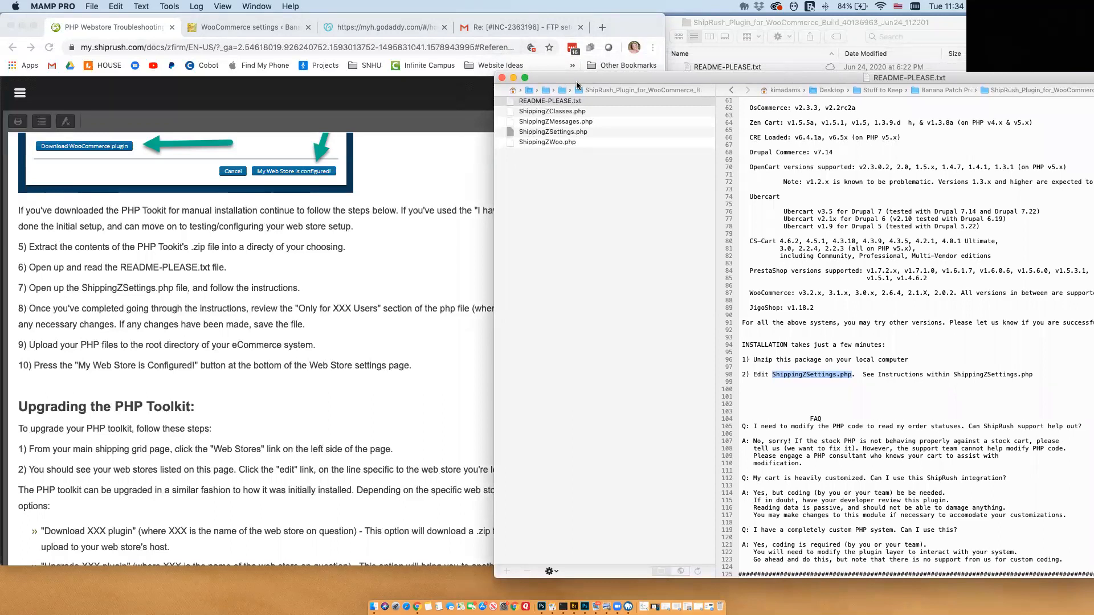
Step: Go to WooCommerce's REST API settings and start a new key with Add key
click(224, 26)
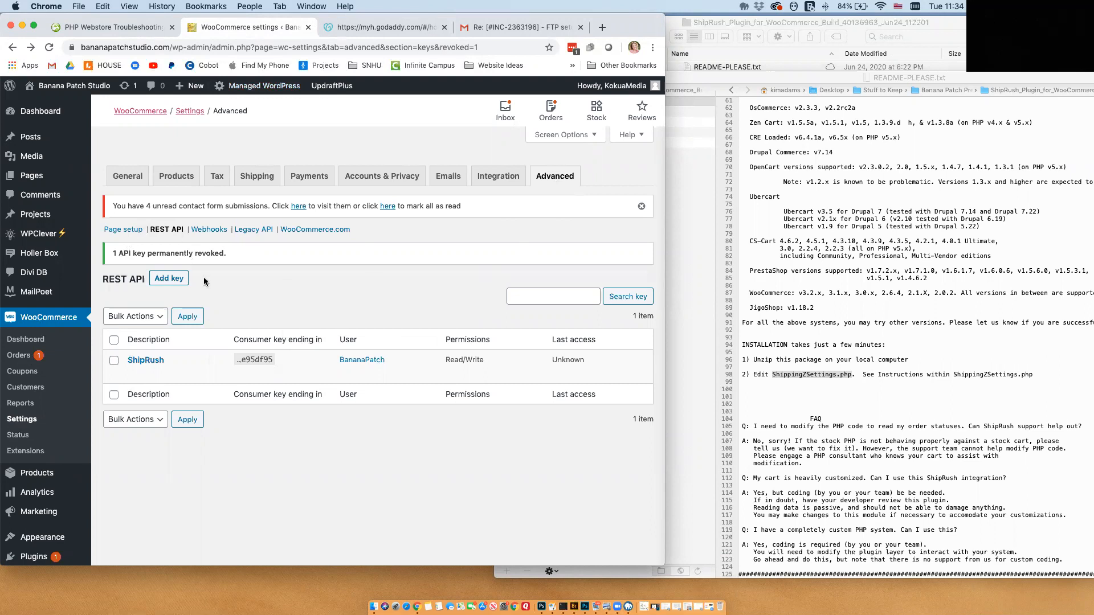
click(163, 278)
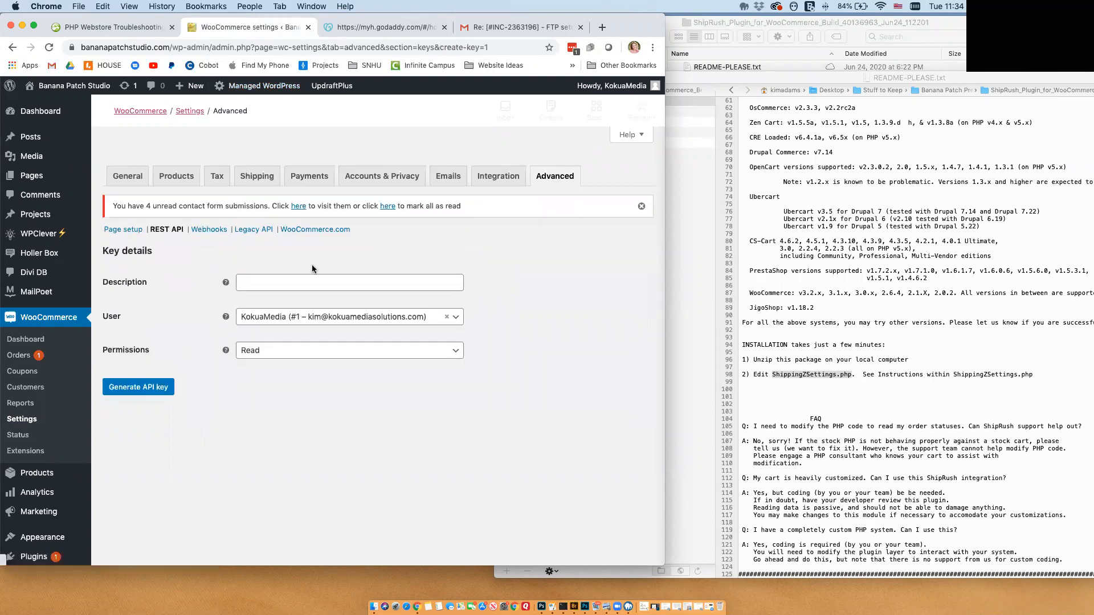
Step: Enter 'Shiprush Test' as the new key's description
click(274, 281)
text(Shiprush Test)
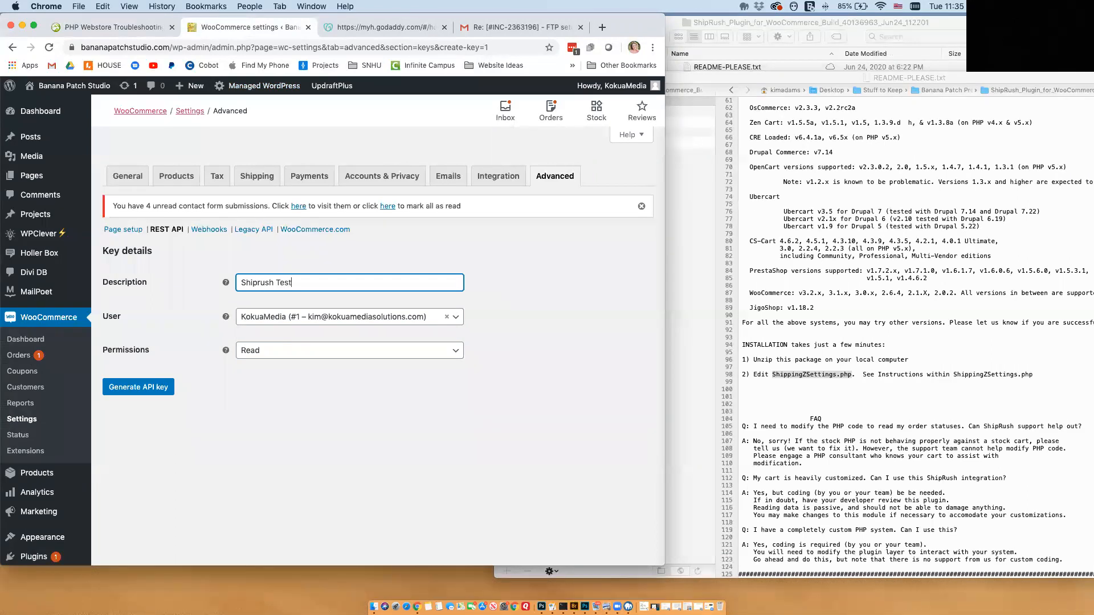
Step: Set Read/Write permissions, generate the API key, and copy the consumer key
click(273, 350)
click(273, 405)
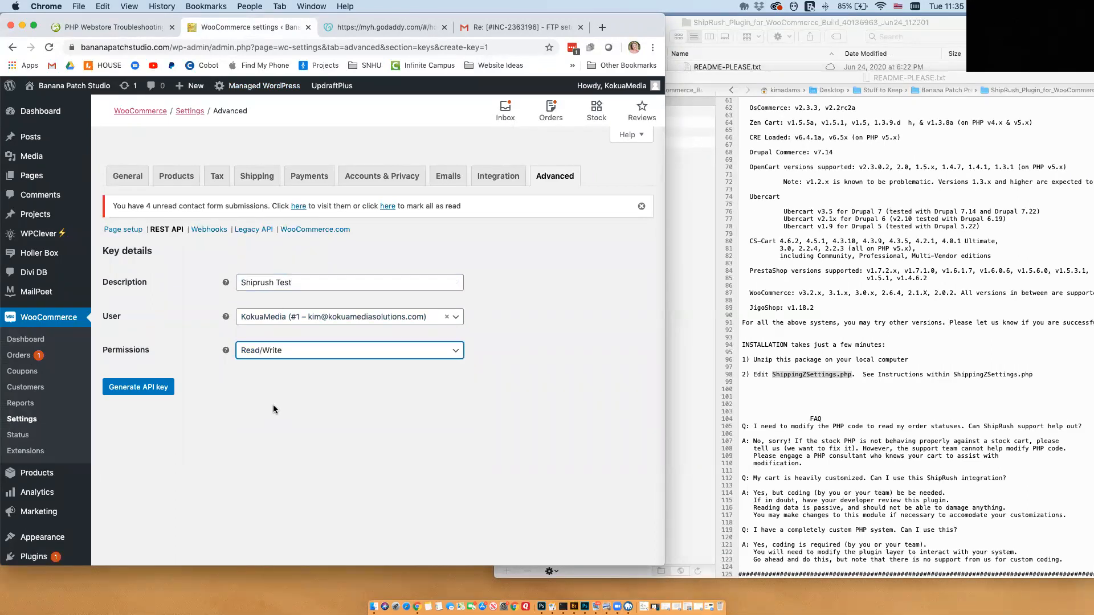
click(114, 395)
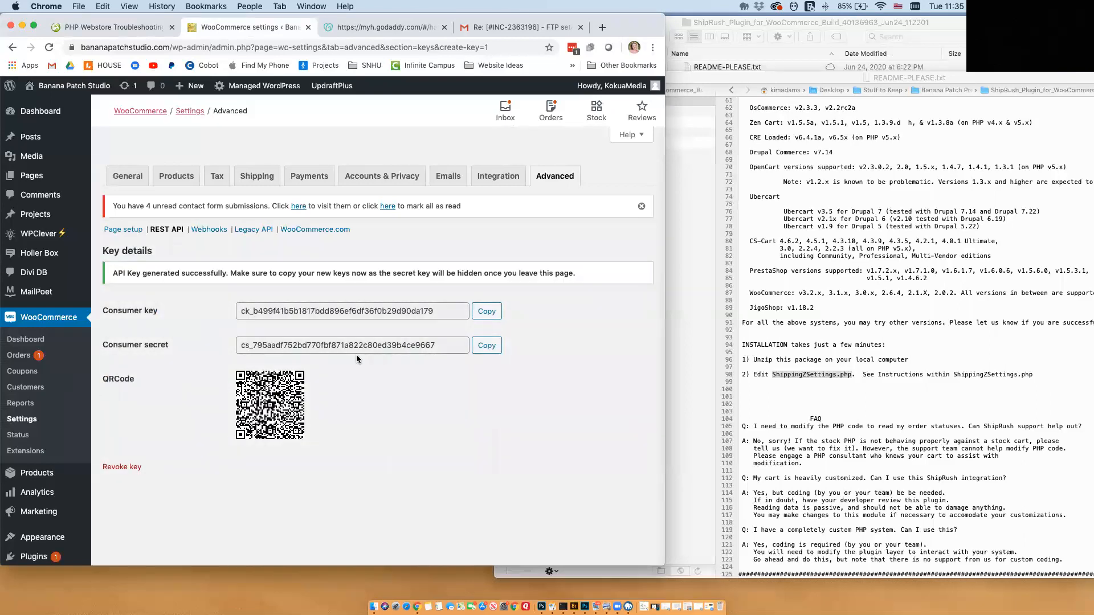
double_click(391, 309)
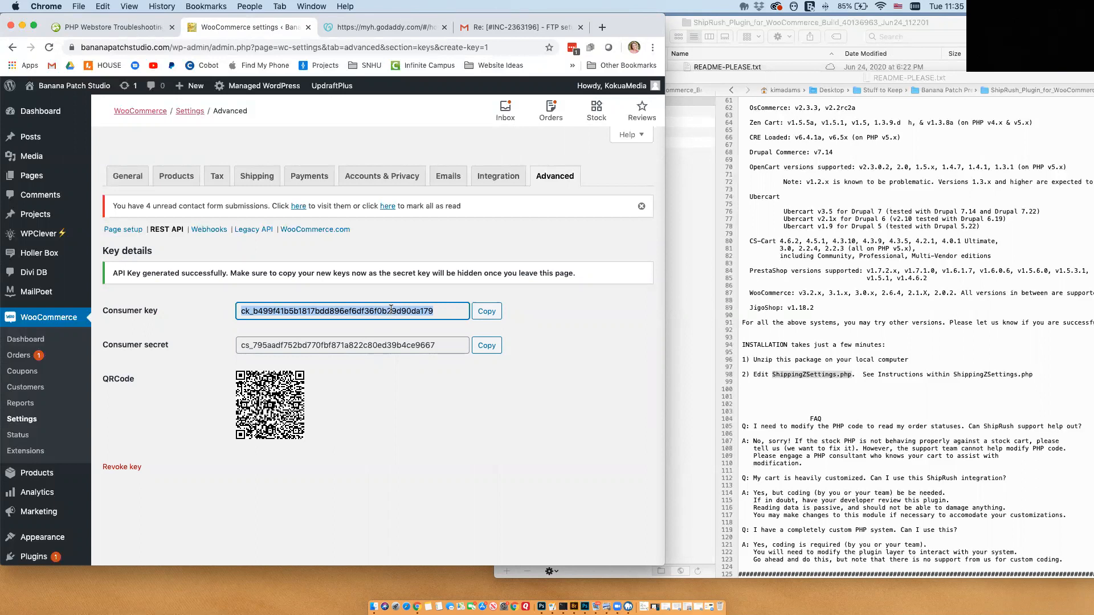
key(super+c)
Step: Open ShippingZSettings.php from the plugin folder in TextEdit, closing the duplicate window
click(890, 74)
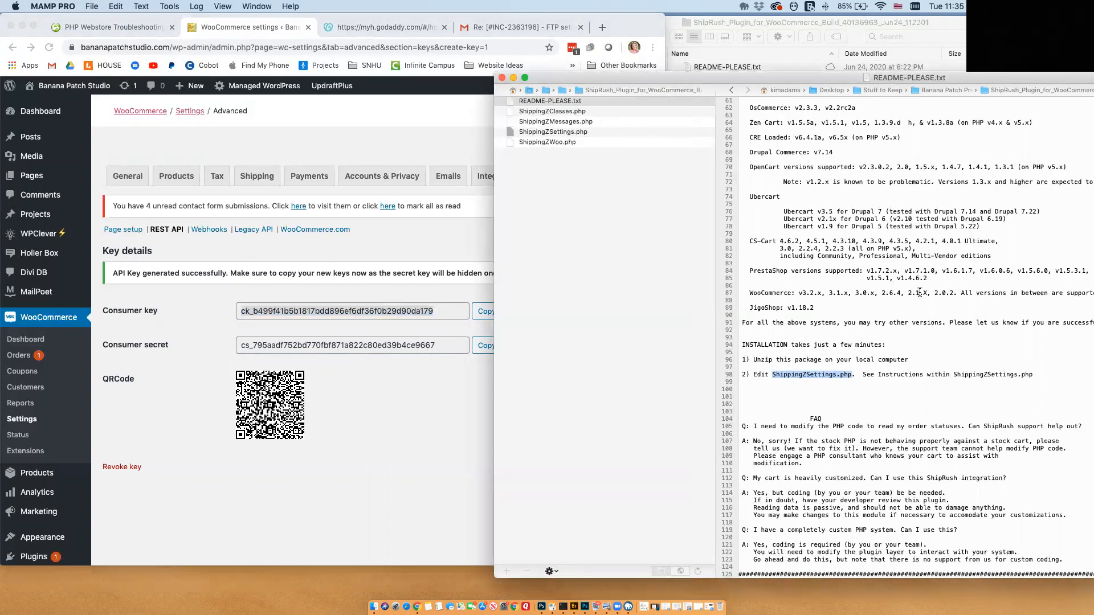
double_click(780, 375)
double_click(566, 133)
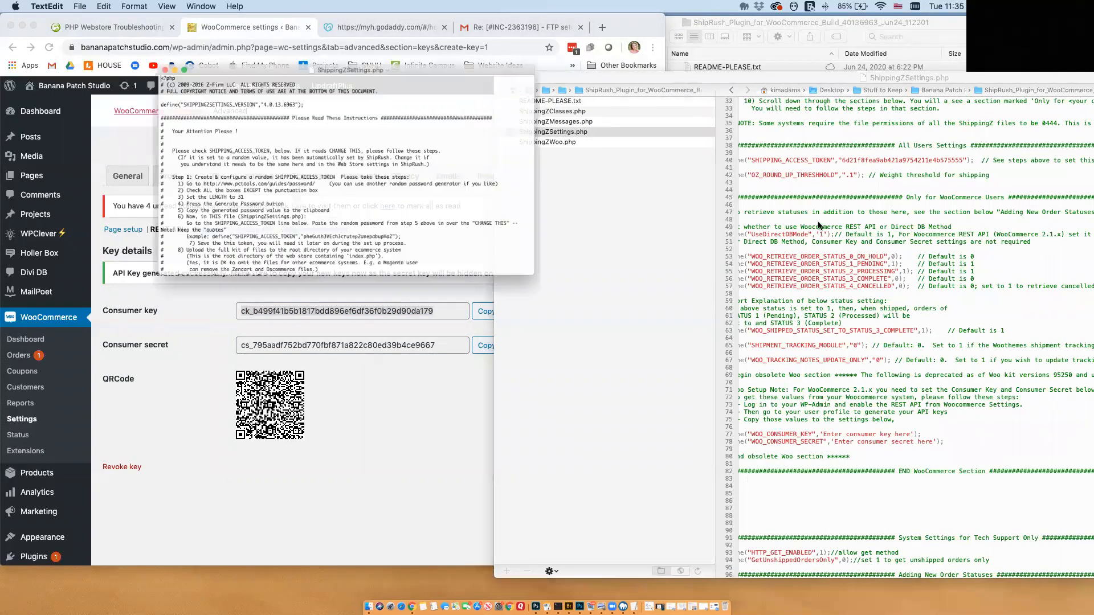
click(130, 50)
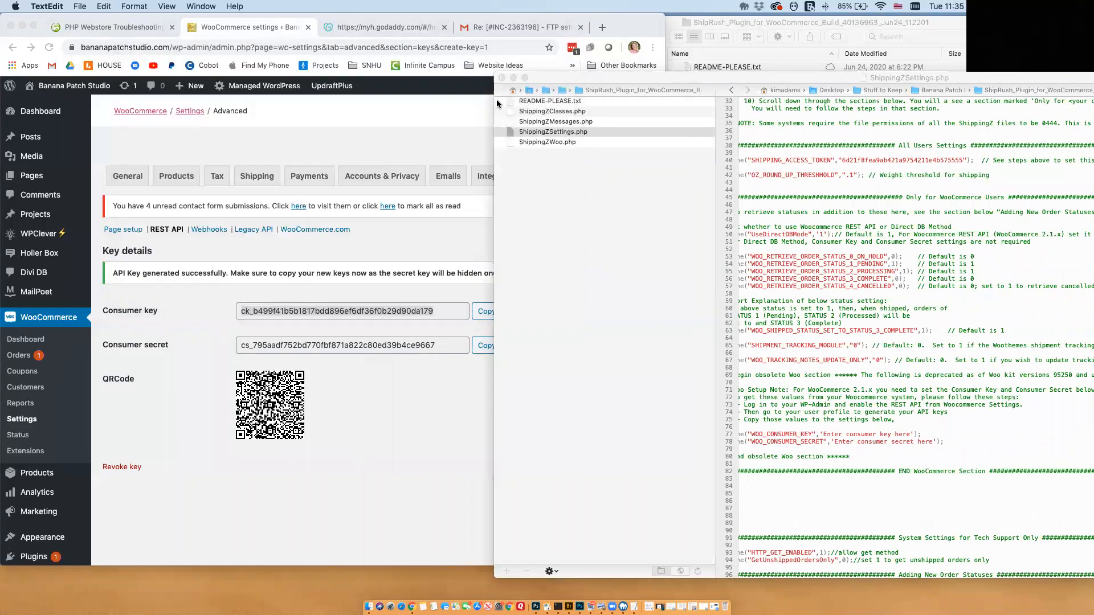
Step: Scroll the settings file past the line 40 access token to the WOO_CONSUMER_KEY placeholders
scroll(907, 222, up, 1)
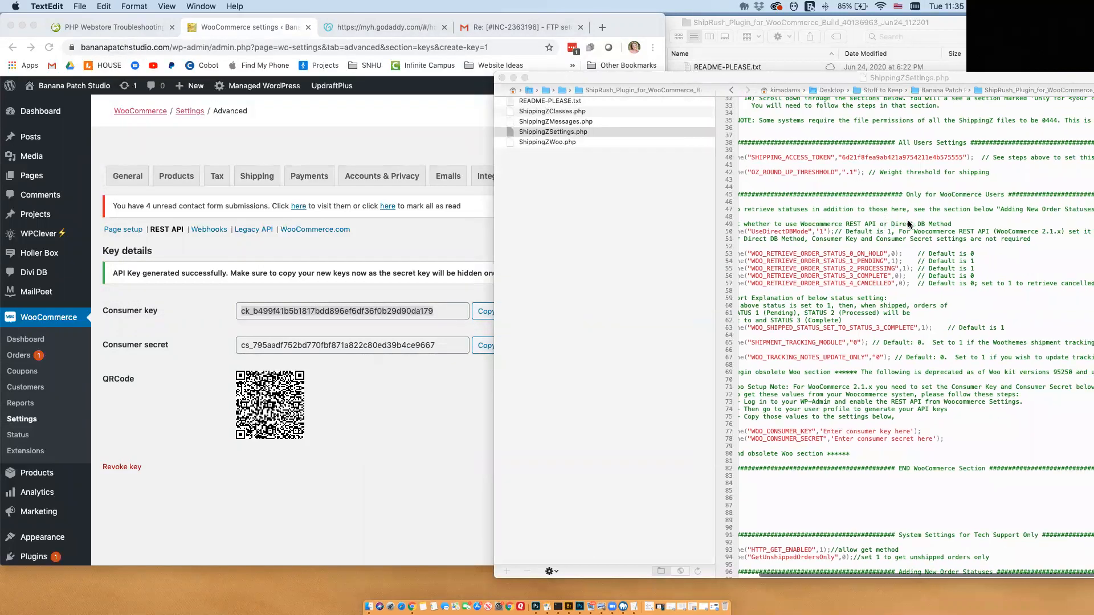
scroll(909, 224, up, 10)
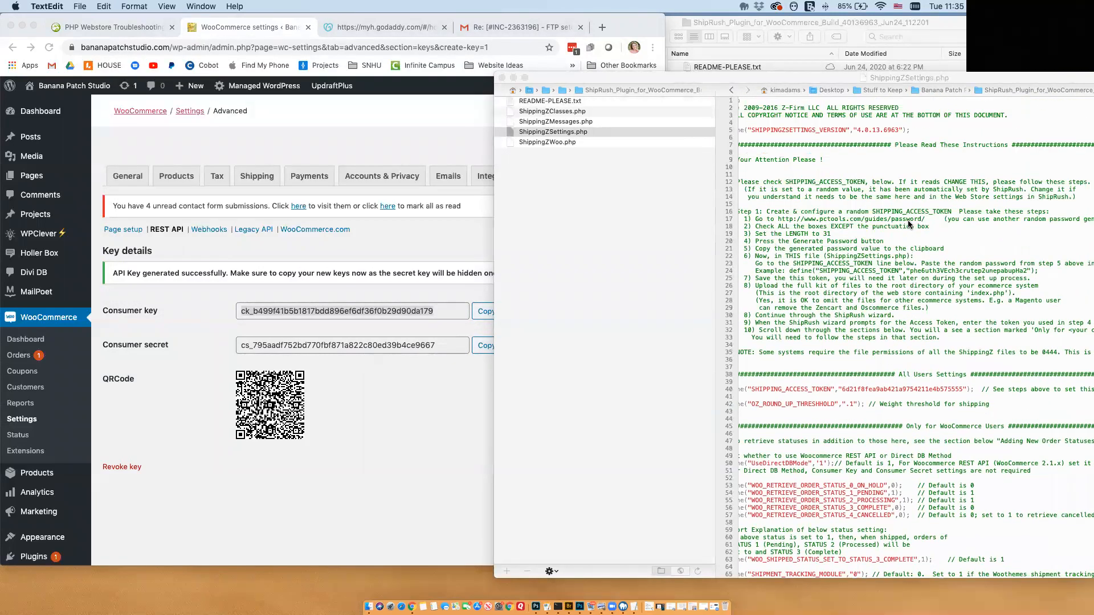
scroll(909, 224, down, 4)
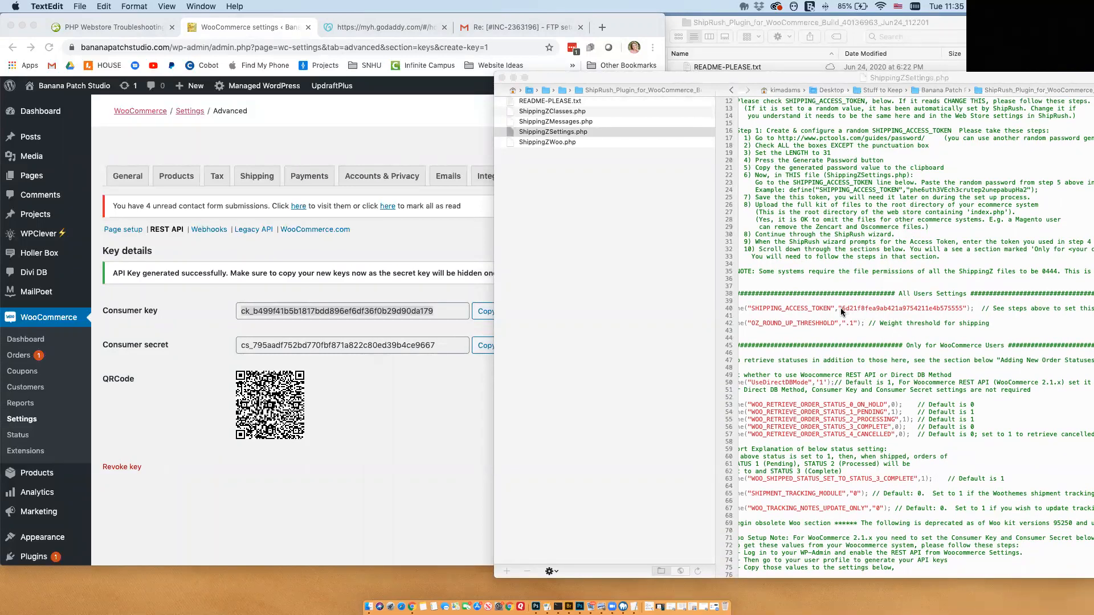
click(842, 312)
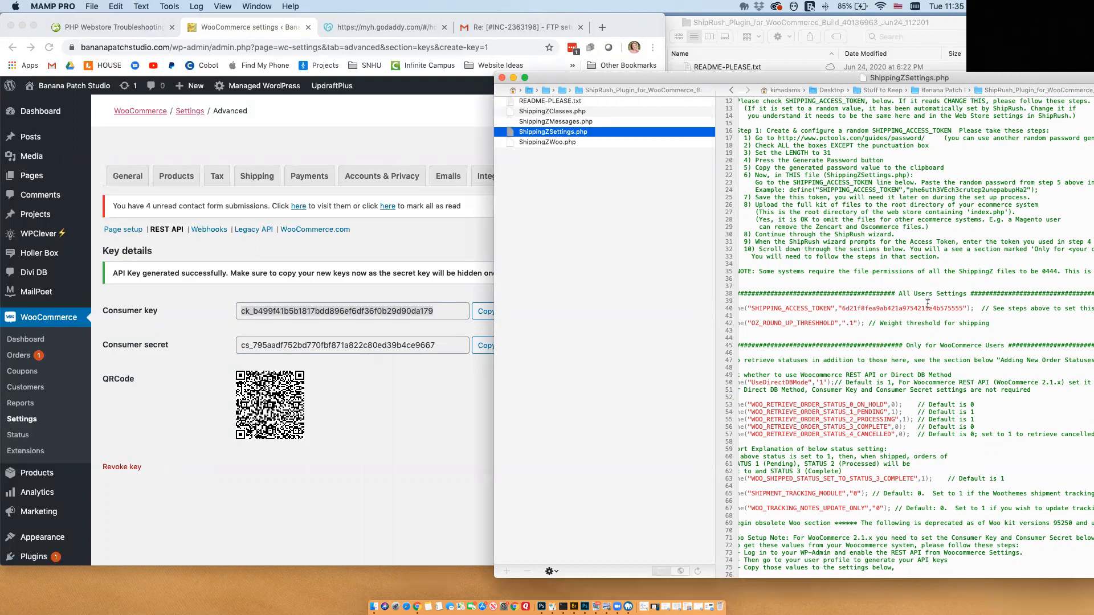
scroll(856, 212, up, 3)
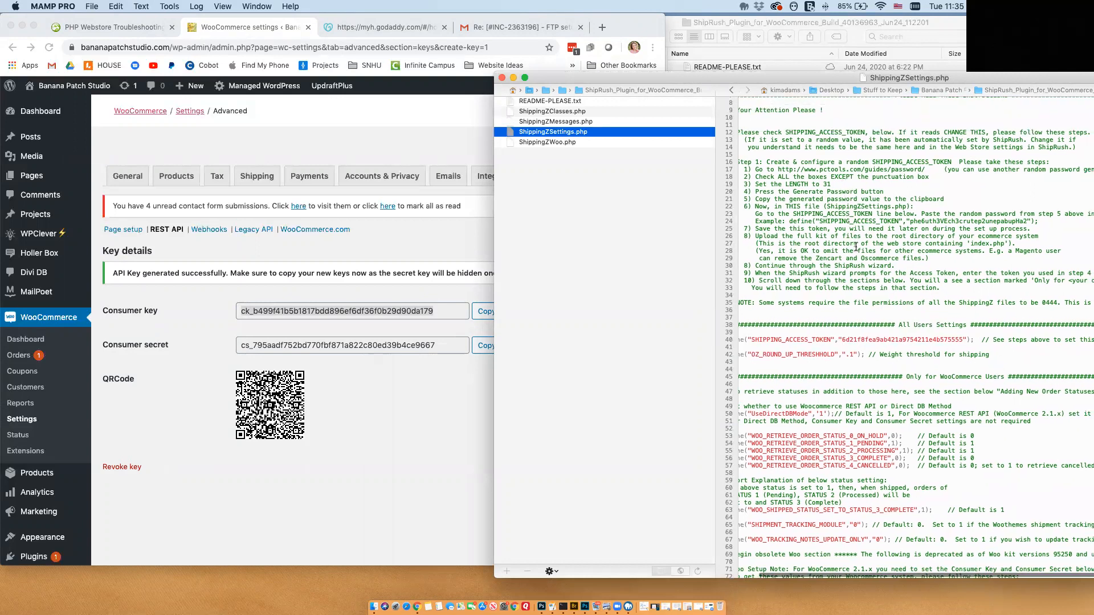
scroll(855, 188, down, 6)
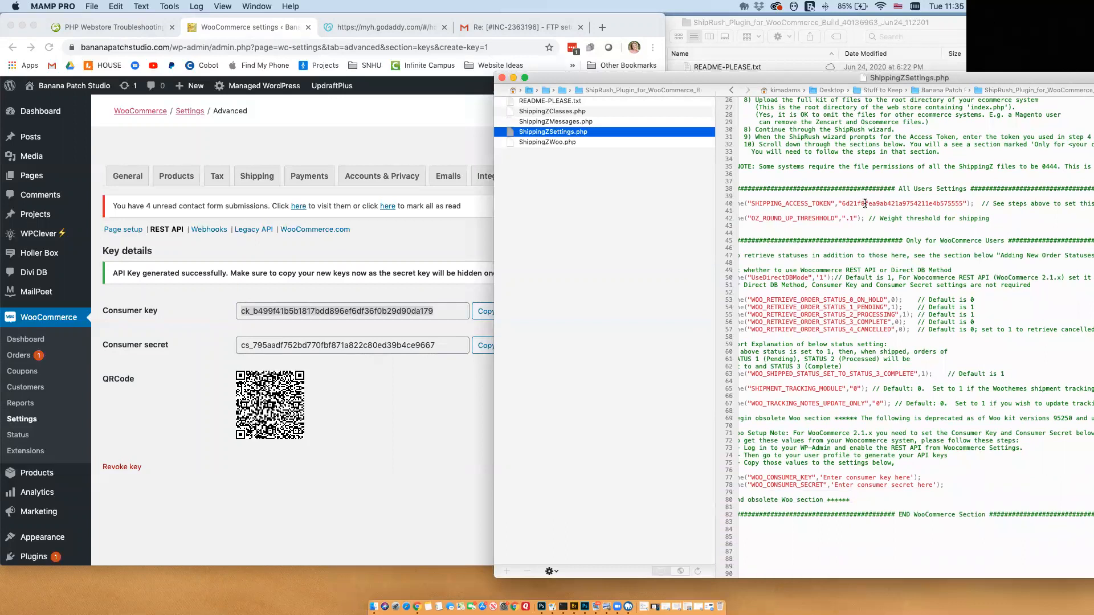
drag(841, 203, 963, 202)
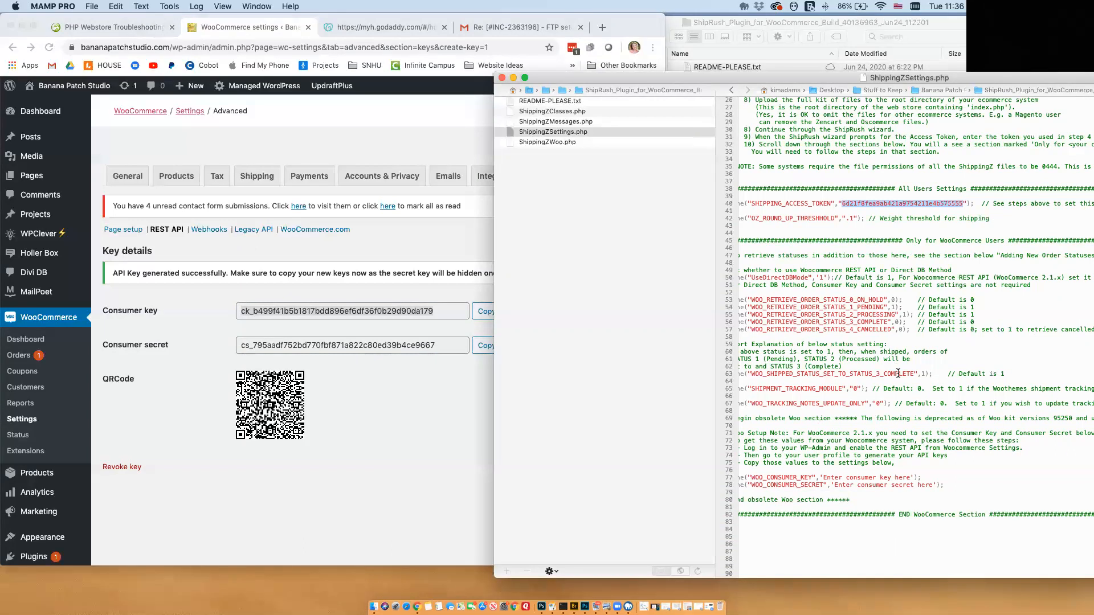
scroll(898, 373, down, 4)
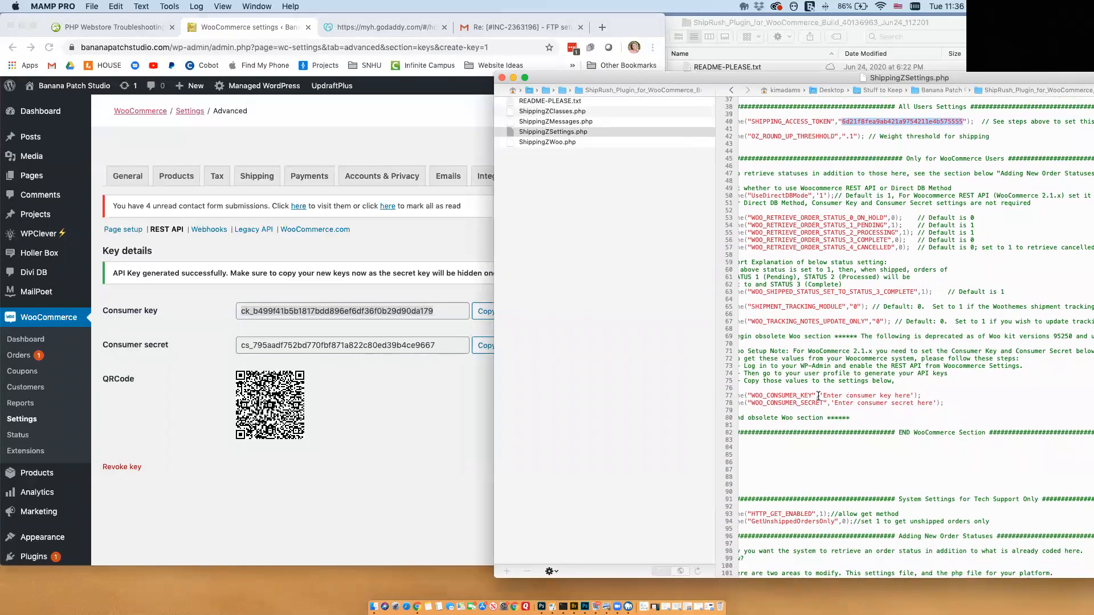
Step: Paste the consumer key over line 77's 'Enter consumer key here' and copy the consumer secret
drag(822, 395, 910, 394)
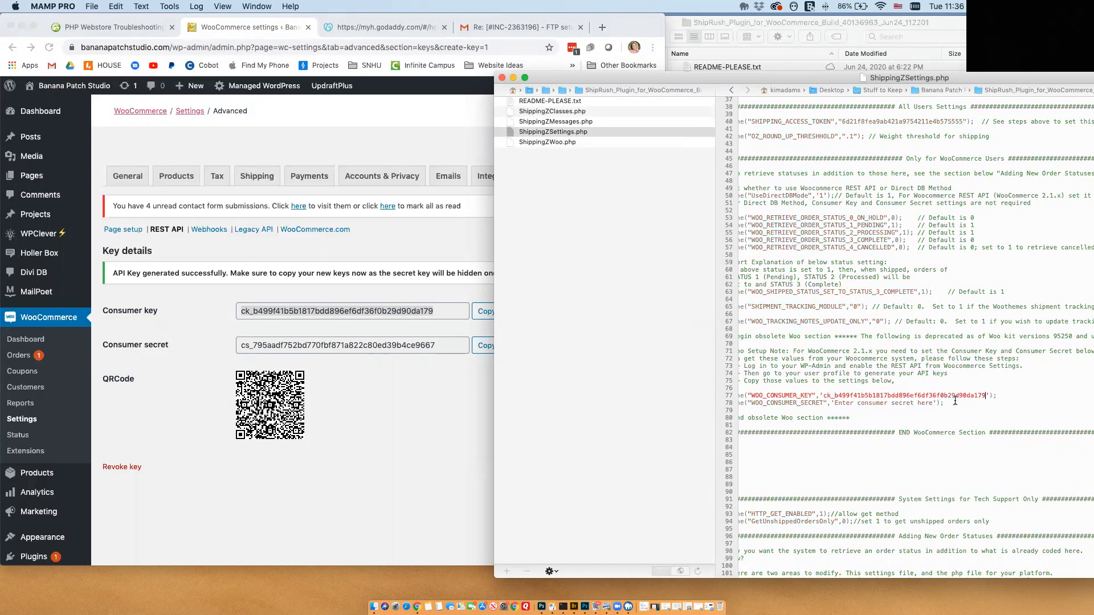
click(243, 349)
click(296, 345)
key(super+c)
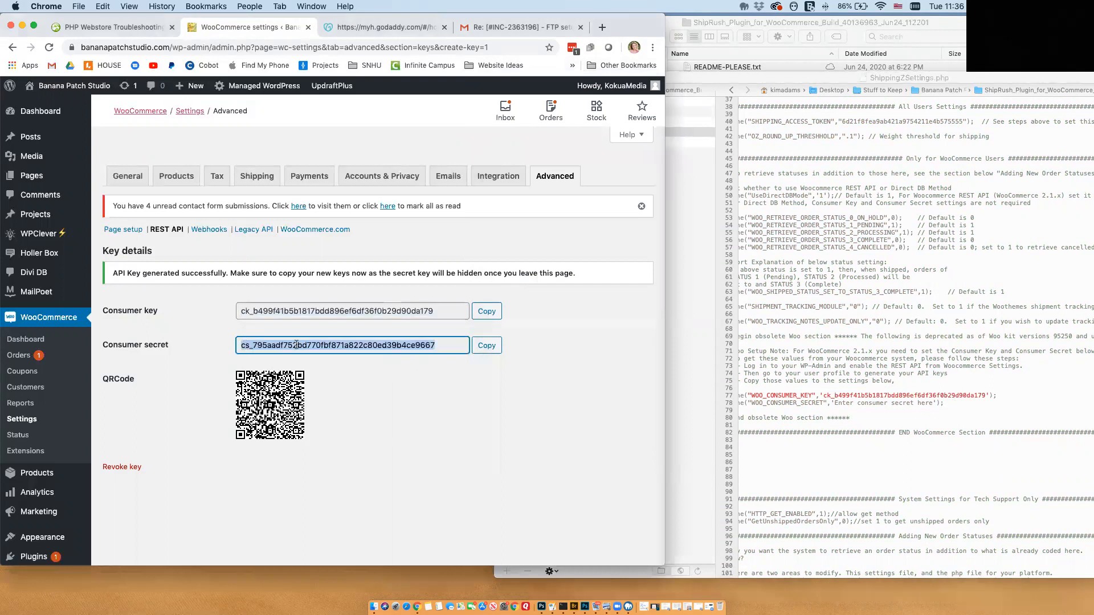
Step: Replace line 78's 'Enter consumer secret here' placeholder with the copied consumer secret
double_click(839, 402)
click(834, 403)
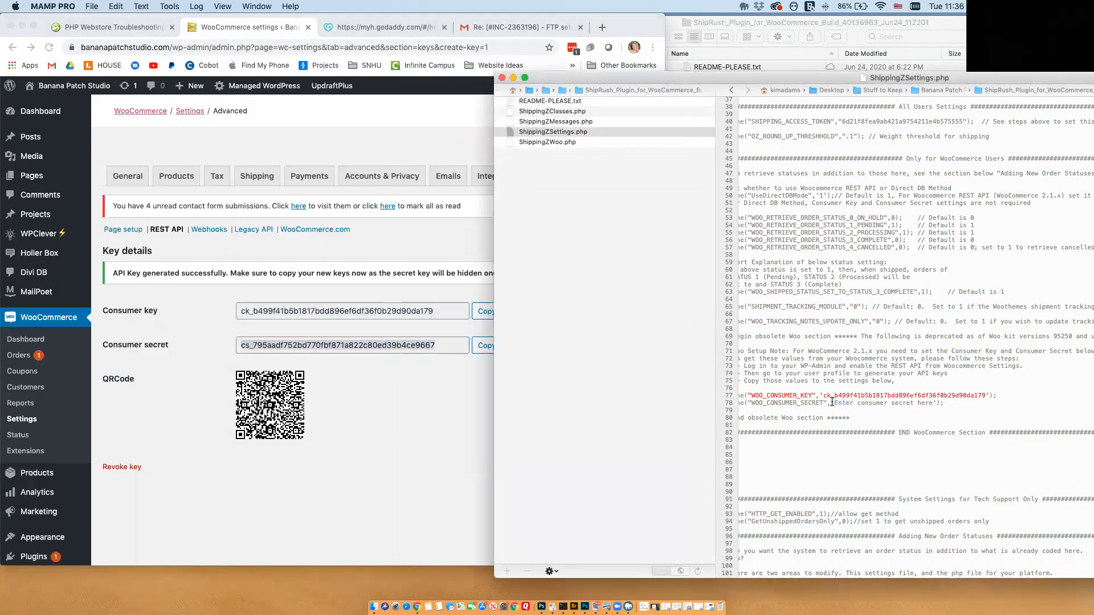
drag(835, 402, 935, 401)
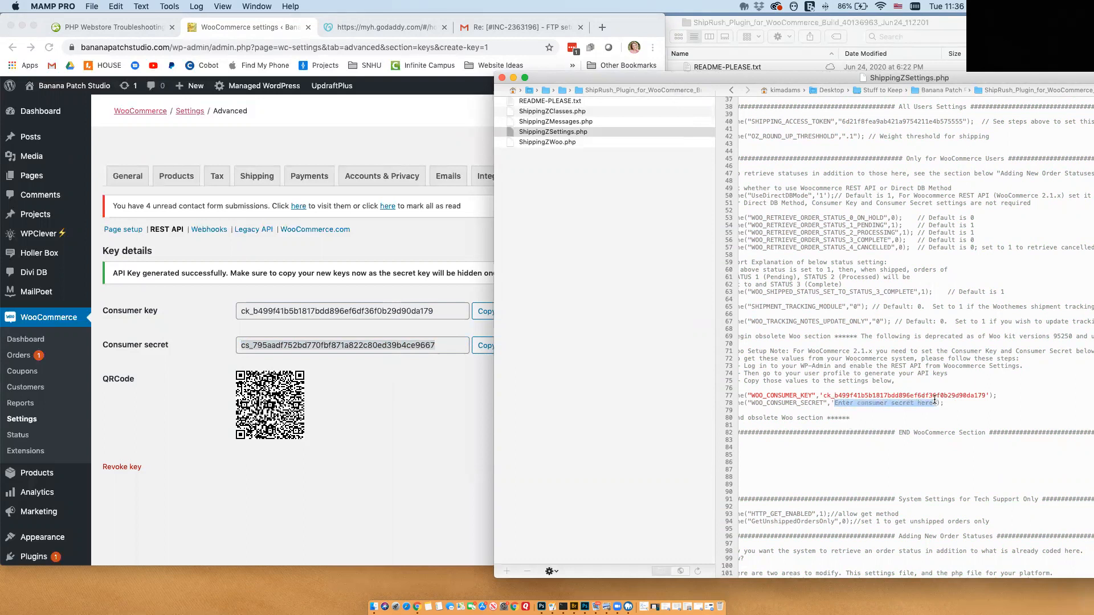
key(super+v)
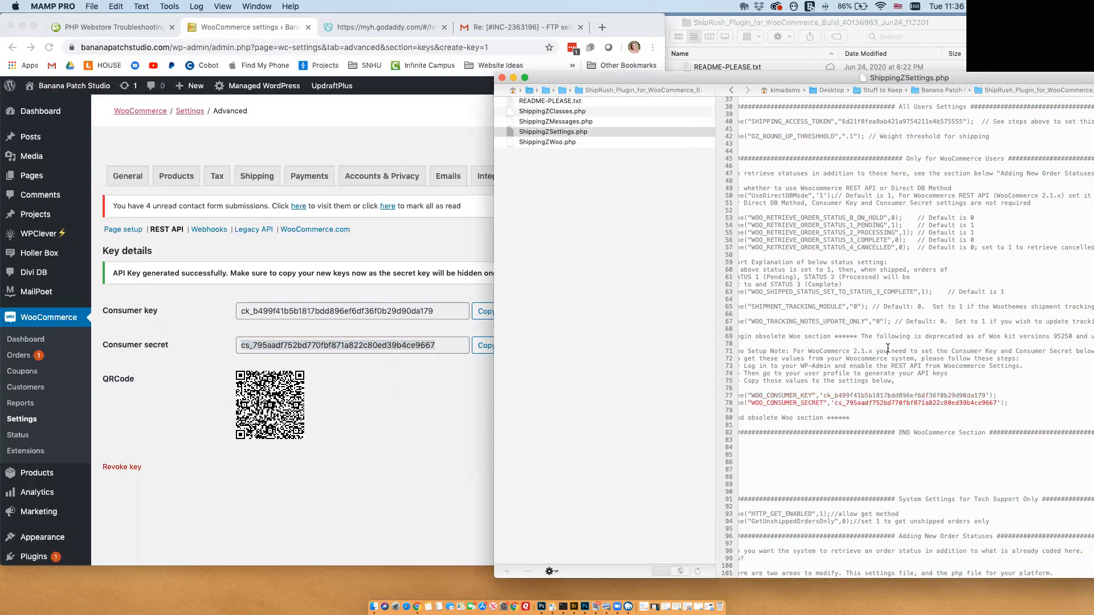
click(551, 122)
click(552, 132)
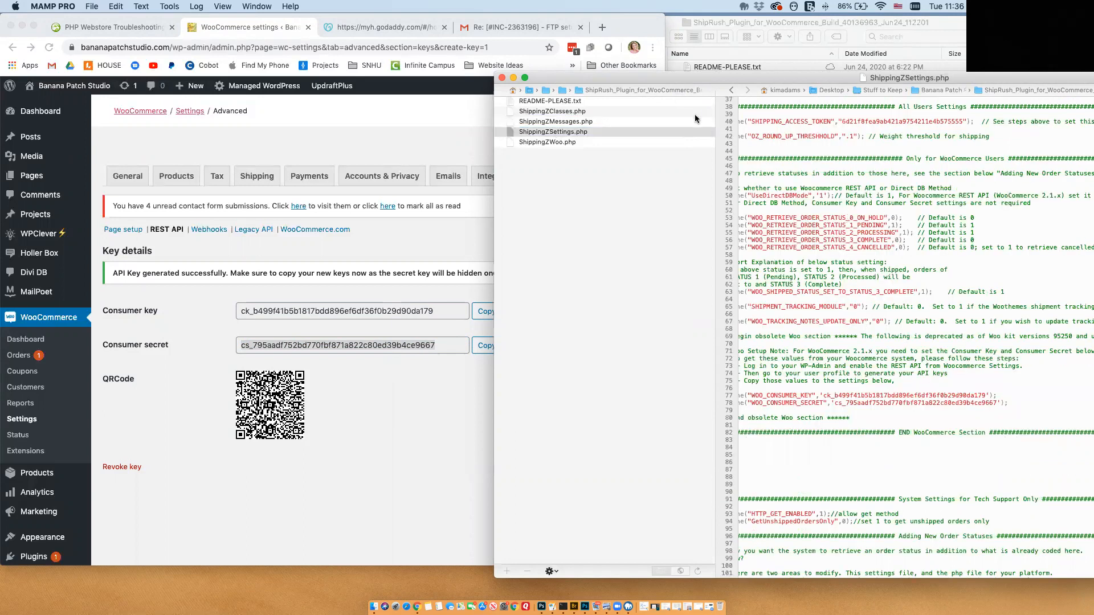
Step: Revoke the newly generated WooCommerce API key and return to the PHP Webstore Troubleshooting docs
scroll(826, 186, up, 5)
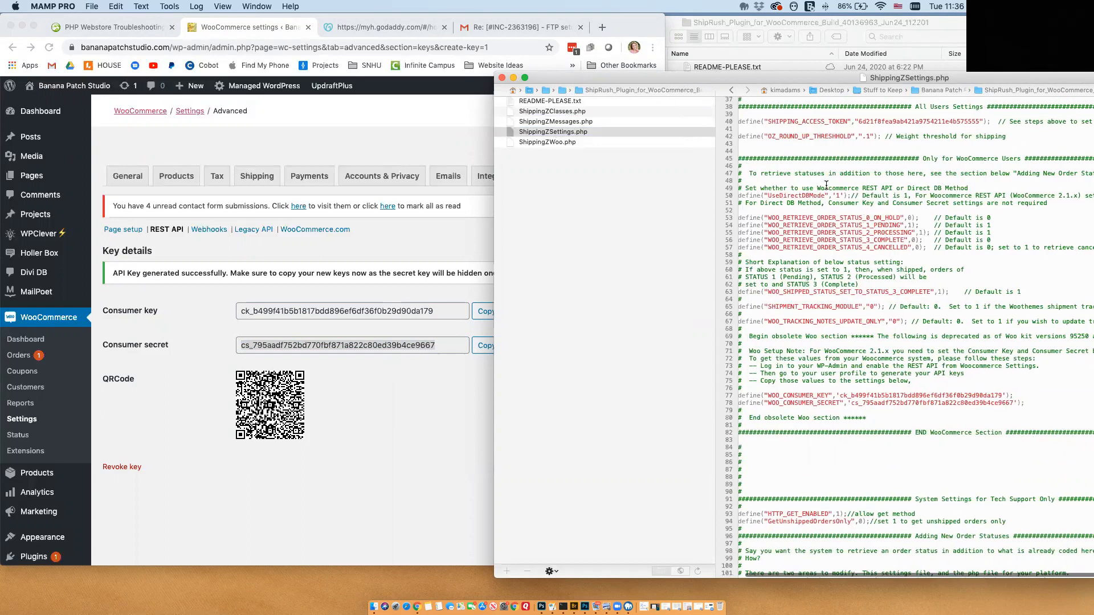
scroll(826, 185, left, 2)
scroll(826, 186, down, 3)
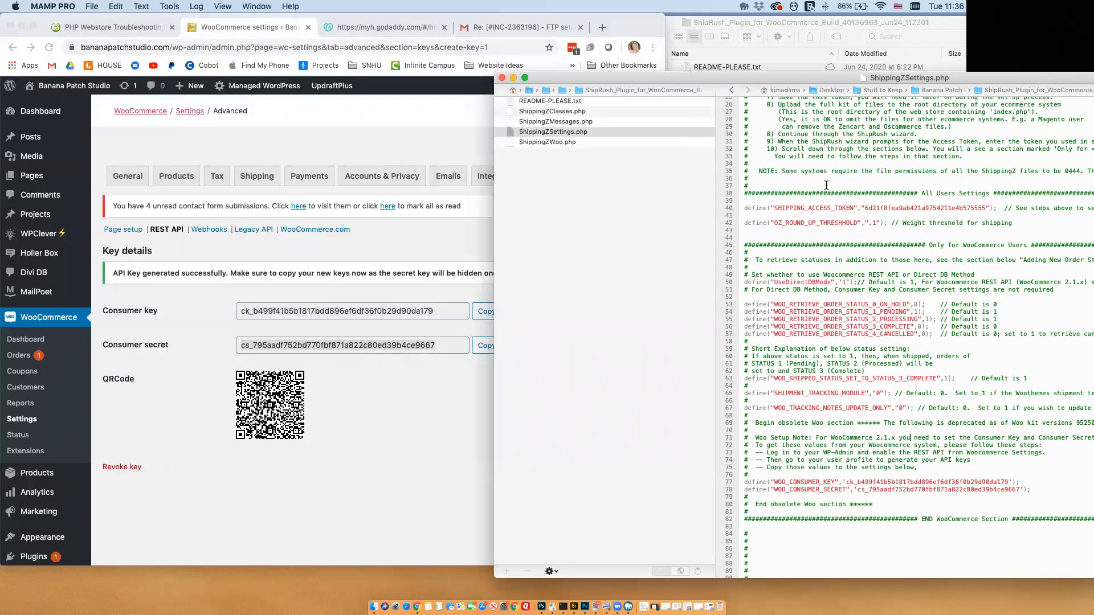
scroll(809, 137, right, 1)
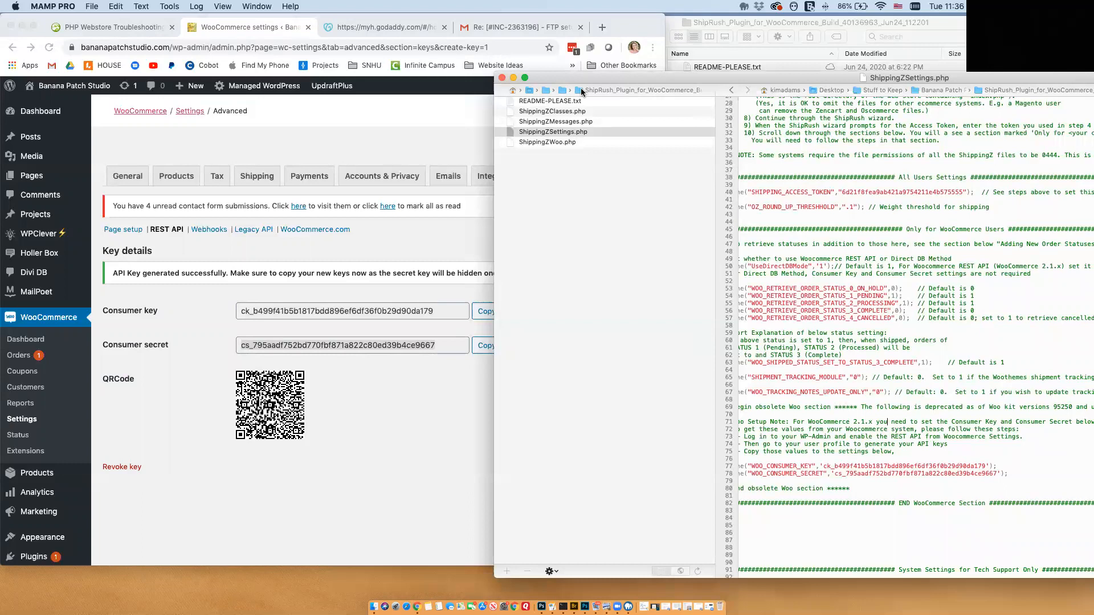
click(443, 454)
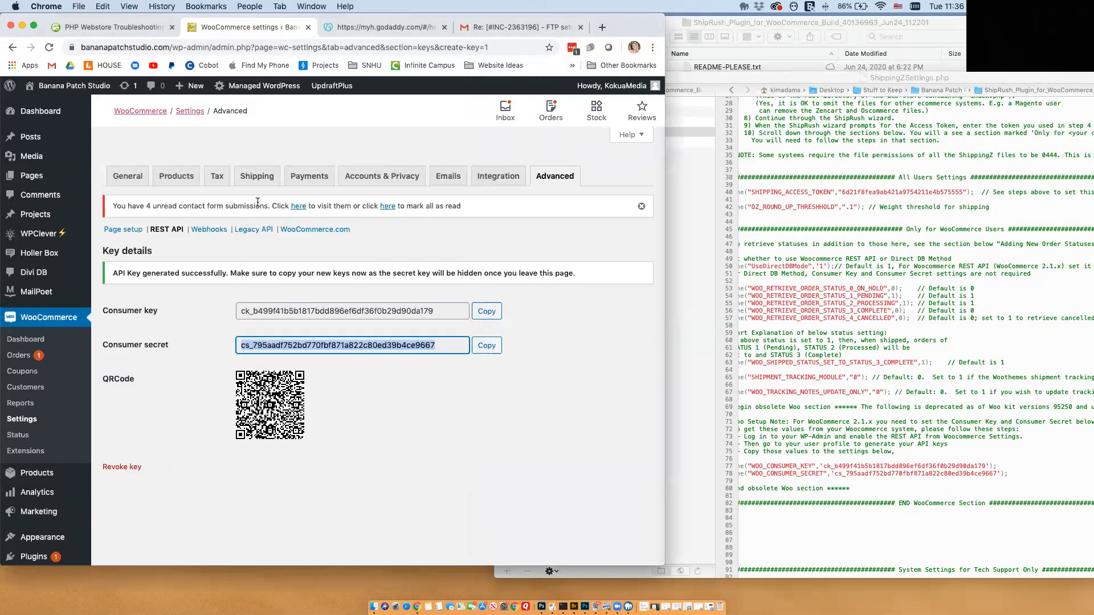
click(122, 467)
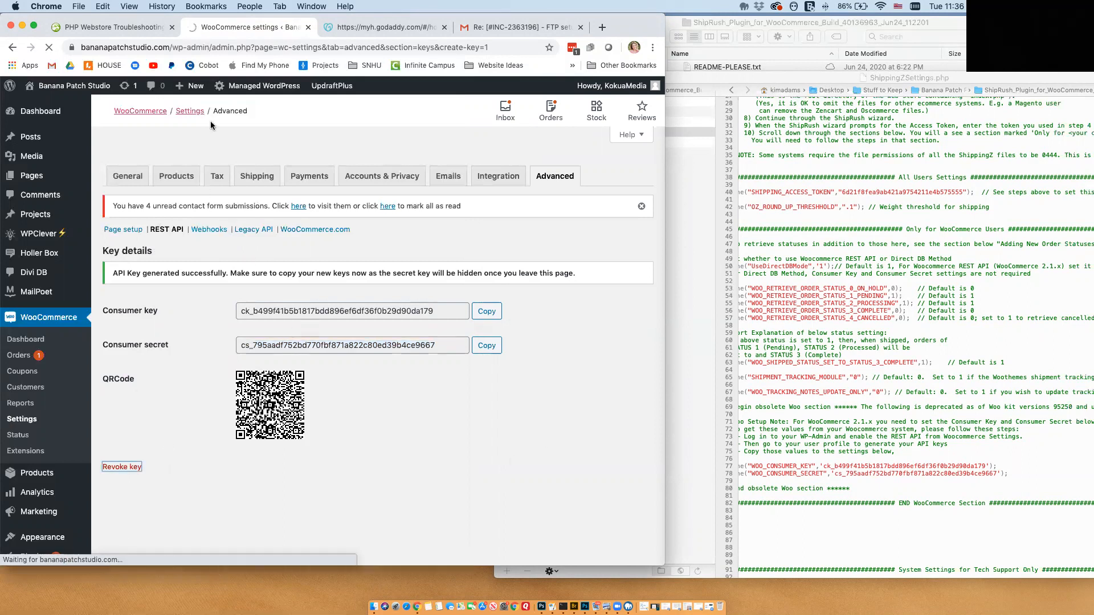
click(117, 29)
Step: Highlight step 9 on uploading the PHP files to the store root, then open the FTP setup email
scroll(299, 368, down, 5)
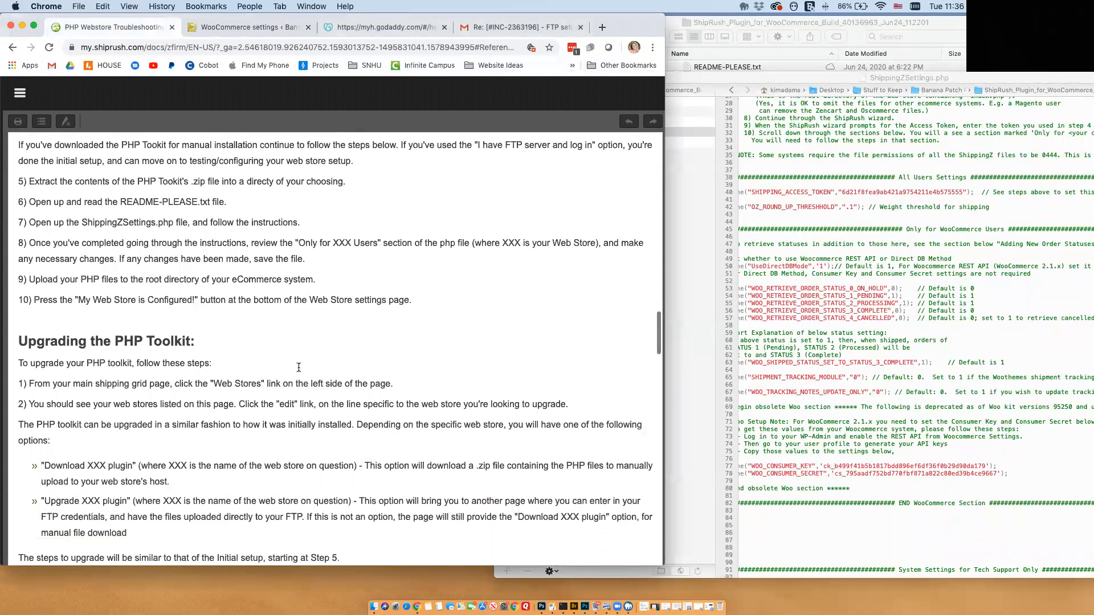
scroll(286, 262, down, 3)
scroll(286, 262, up, 10)
scroll(285, 262, up, 1)
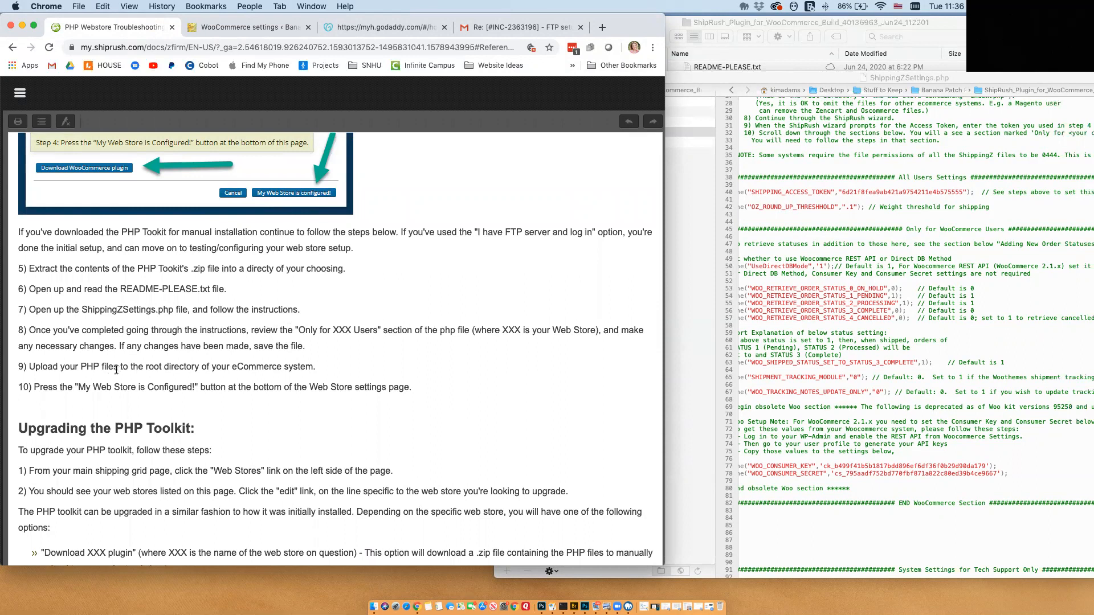
drag(30, 366, 313, 366)
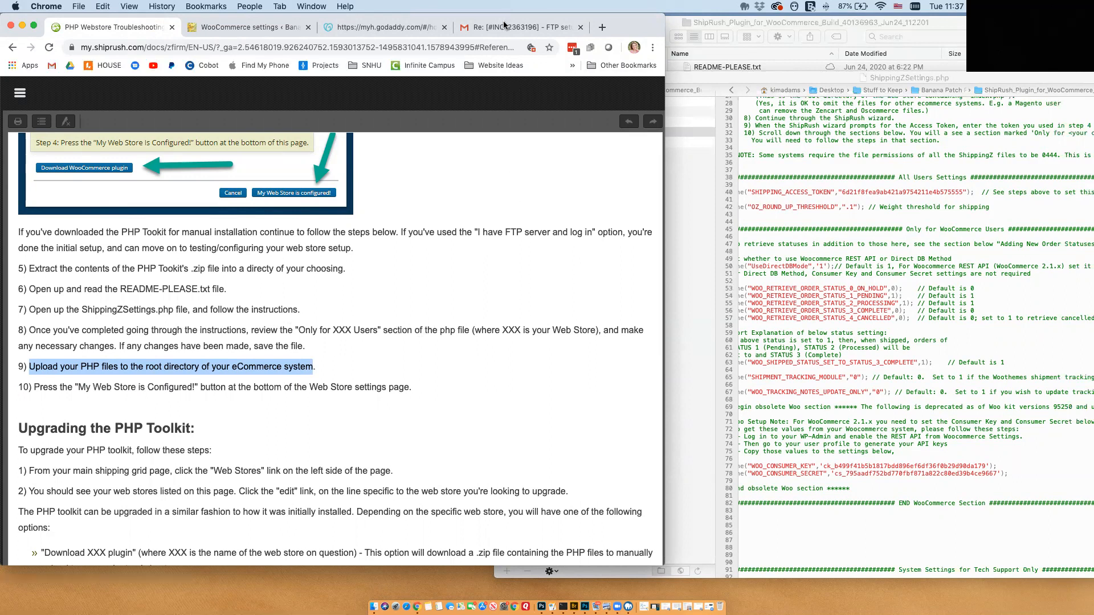
drag(283, 22, 310, 75)
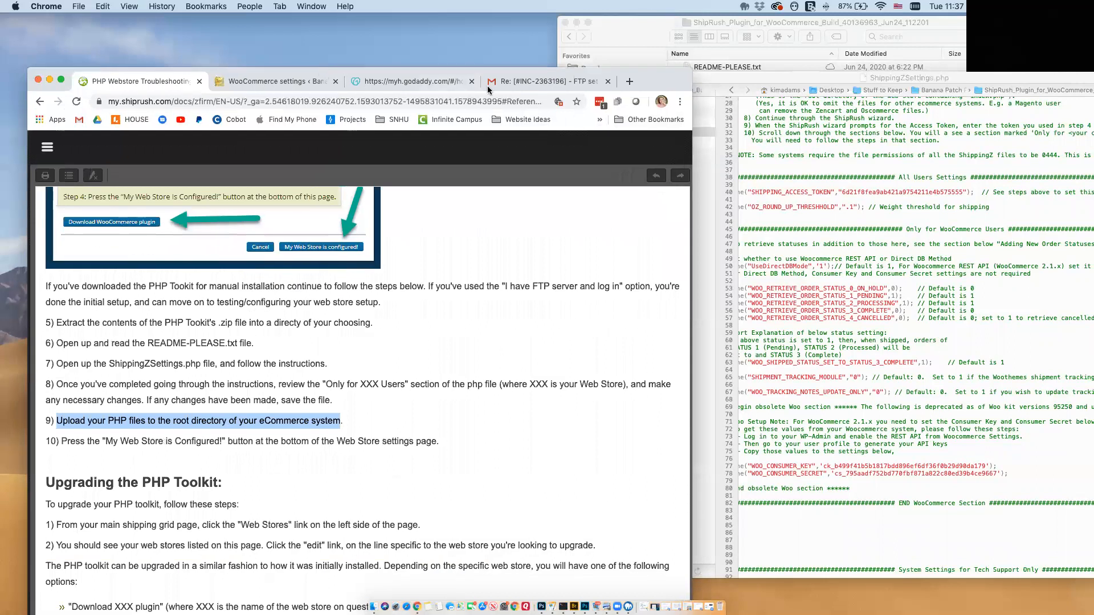
click(530, 78)
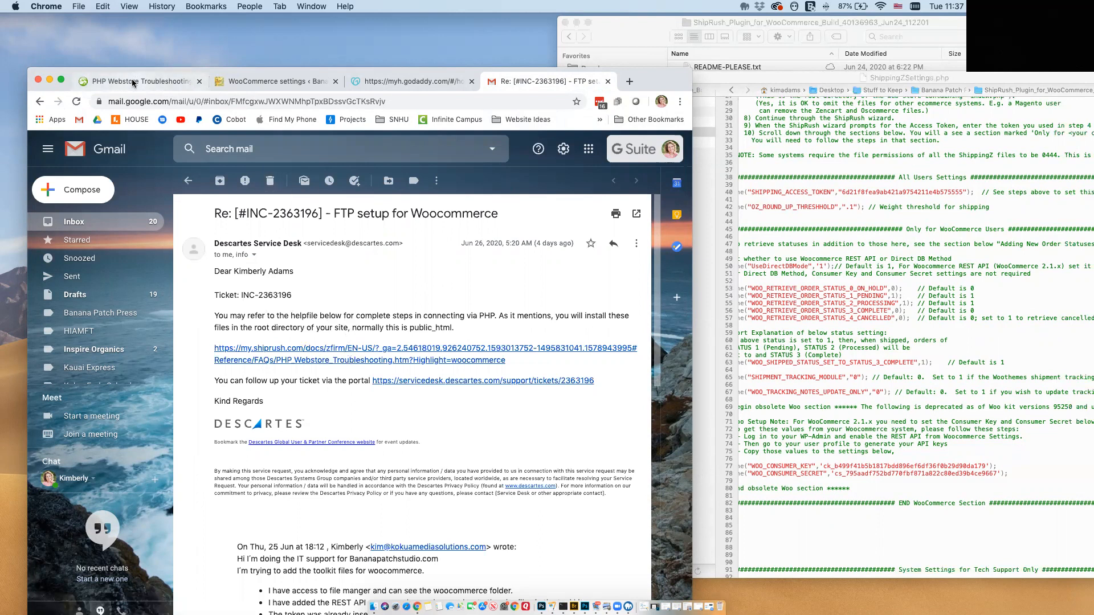
Step: Read the quoted question on where the toolkit files go, then return to GoDaddy hosting
scroll(303, 393, down, 5)
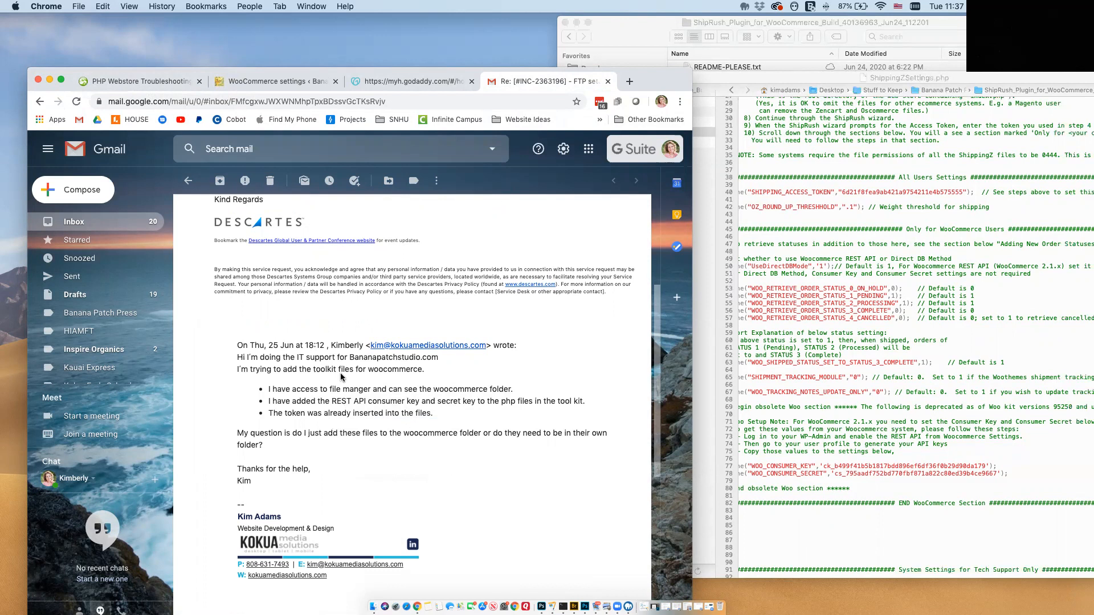
click(380, 81)
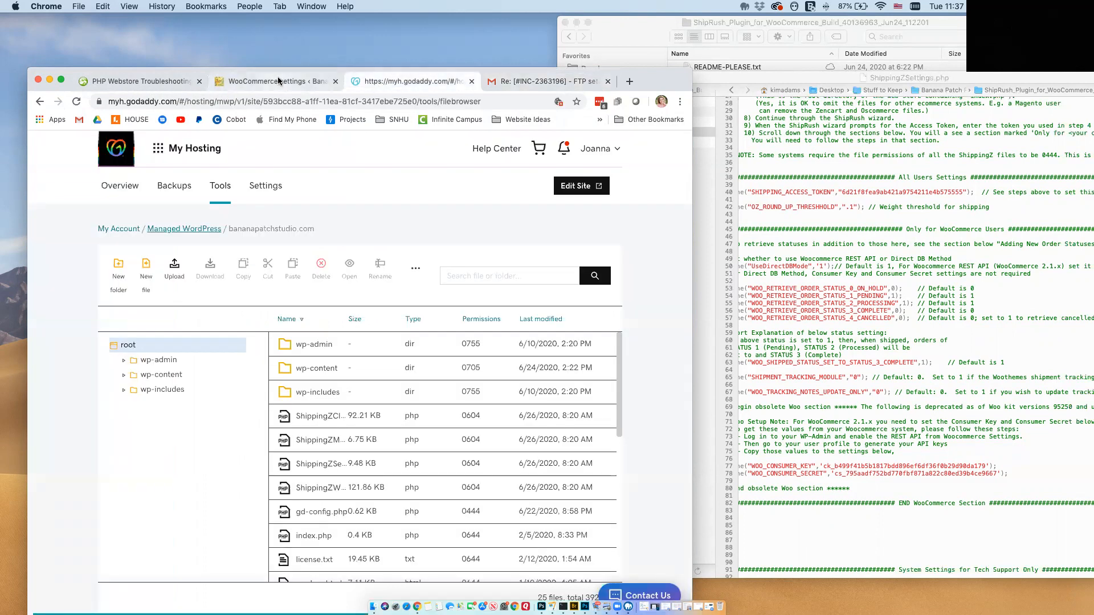
click(150, 82)
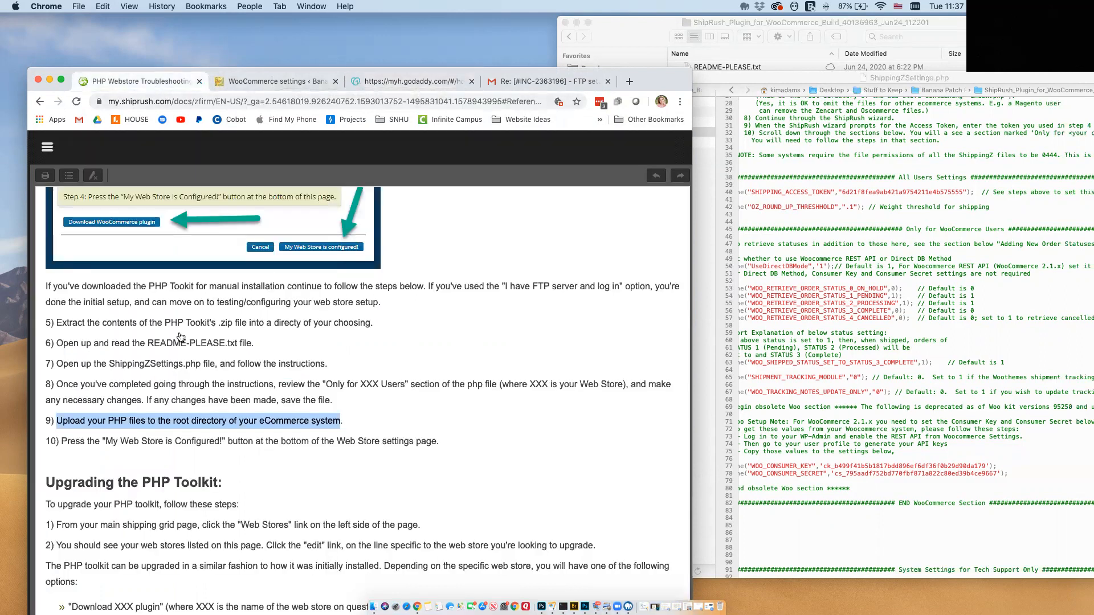
triple_click(187, 420)
click(187, 420)
click(381, 83)
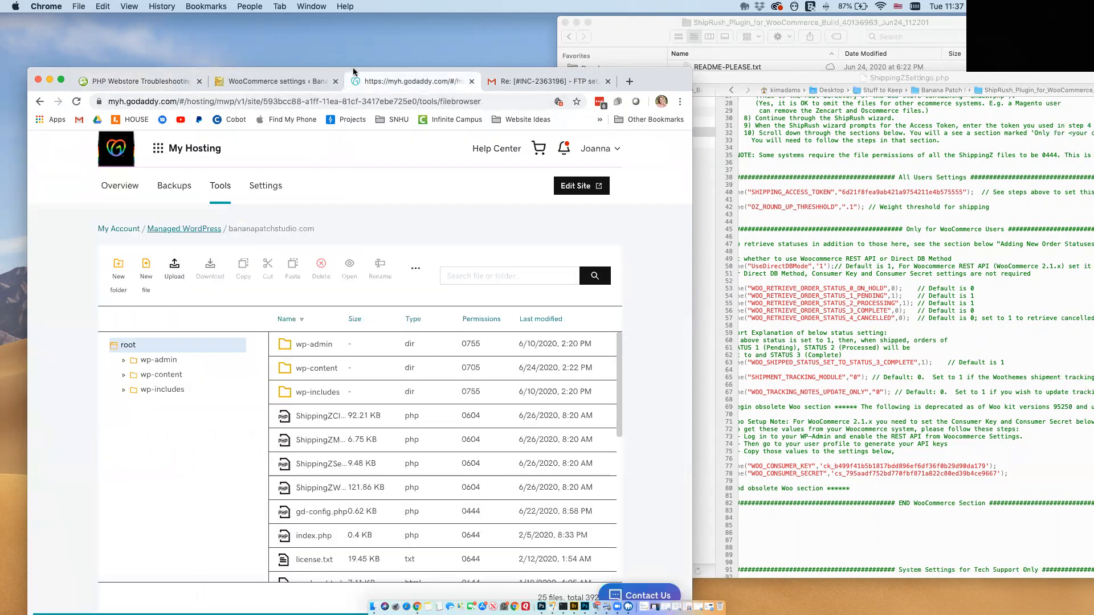
drag(354, 70, 348, 15)
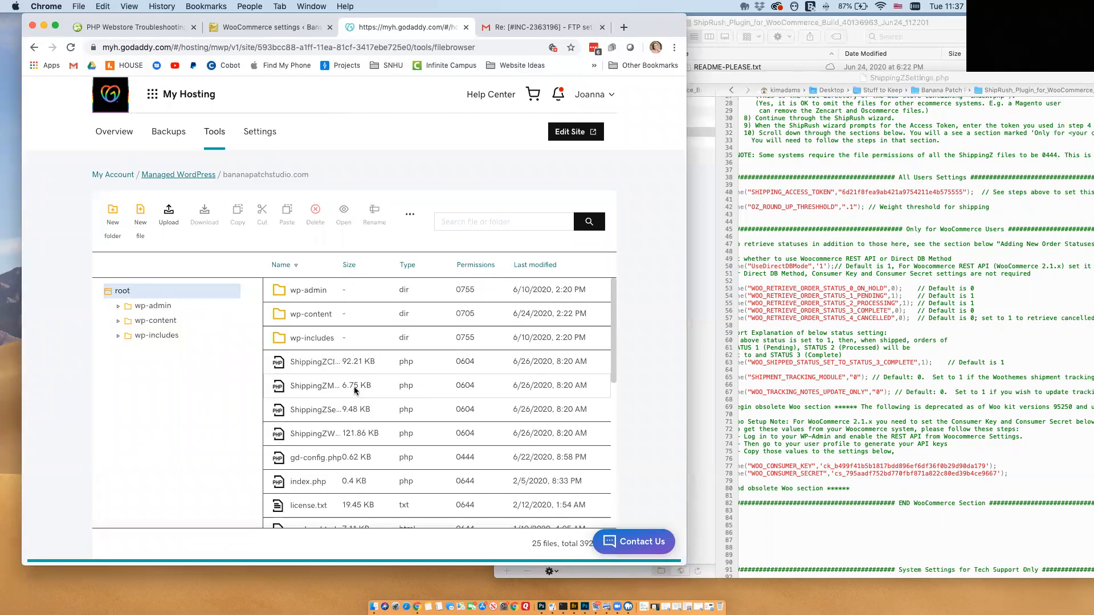
Step: Compare the local ShipRush plugin files with GoDaddy, then return to the PHP Webstore Troubleshooting article
click(750, 57)
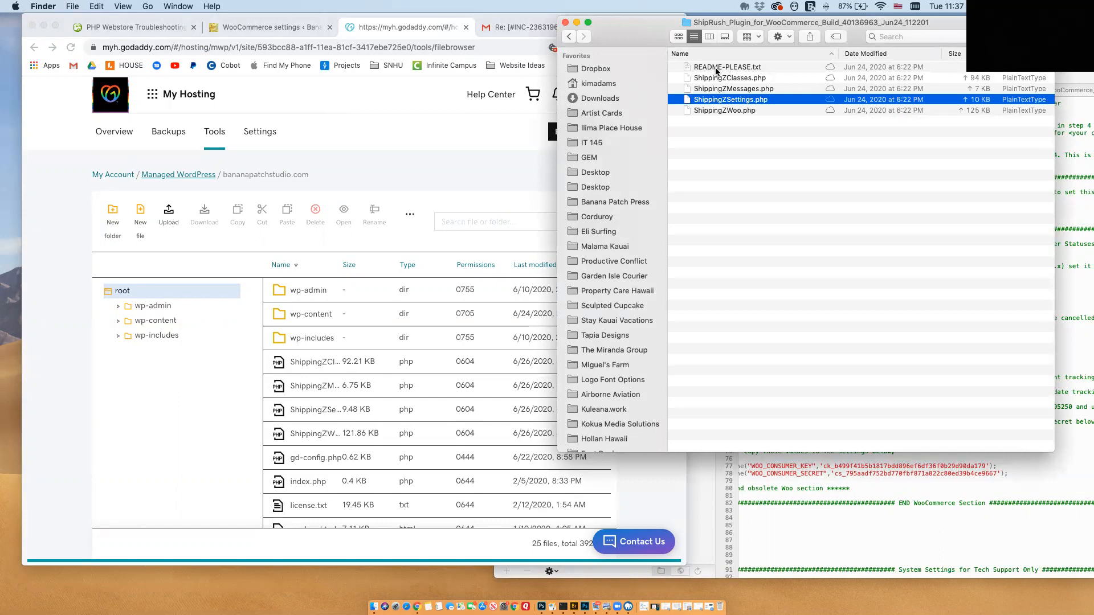
click(260, 408)
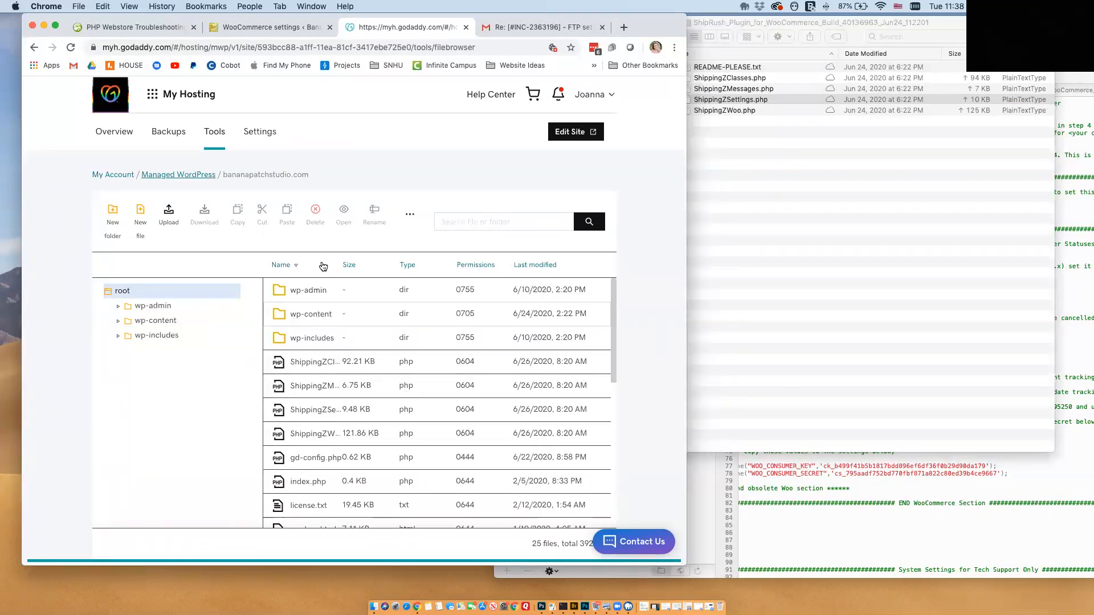
click(136, 28)
Step: Review the docs' Notes and setup steps, then check WooCommerce's REST API keys for the ShipRush Read/Write key
scroll(245, 426, down, 5)
scroll(245, 430, down, 7)
scroll(245, 426, up, 12)
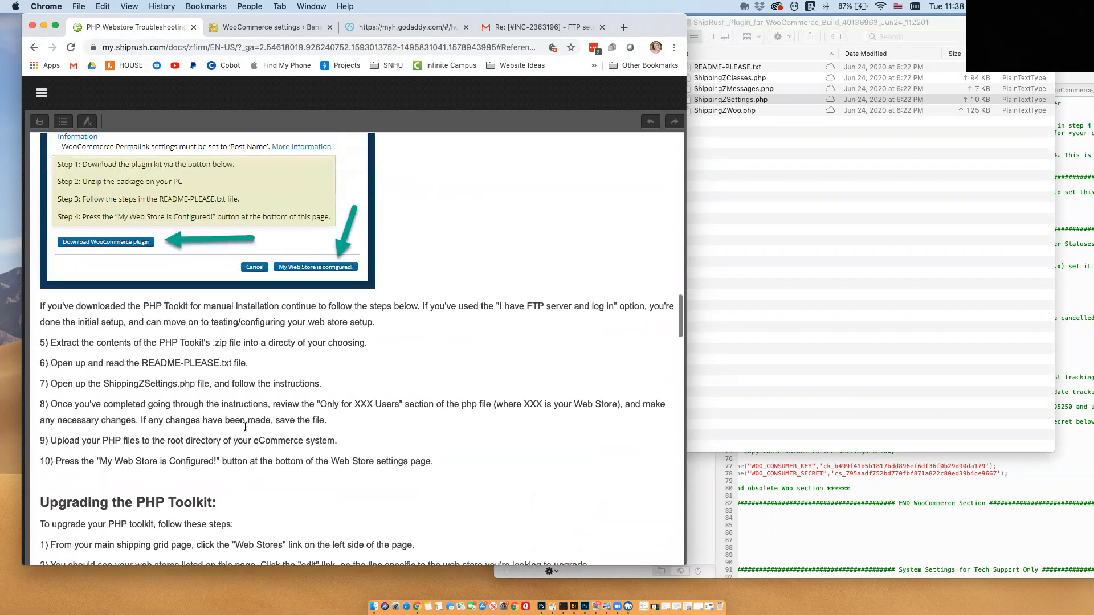
scroll(245, 426, up, 2)
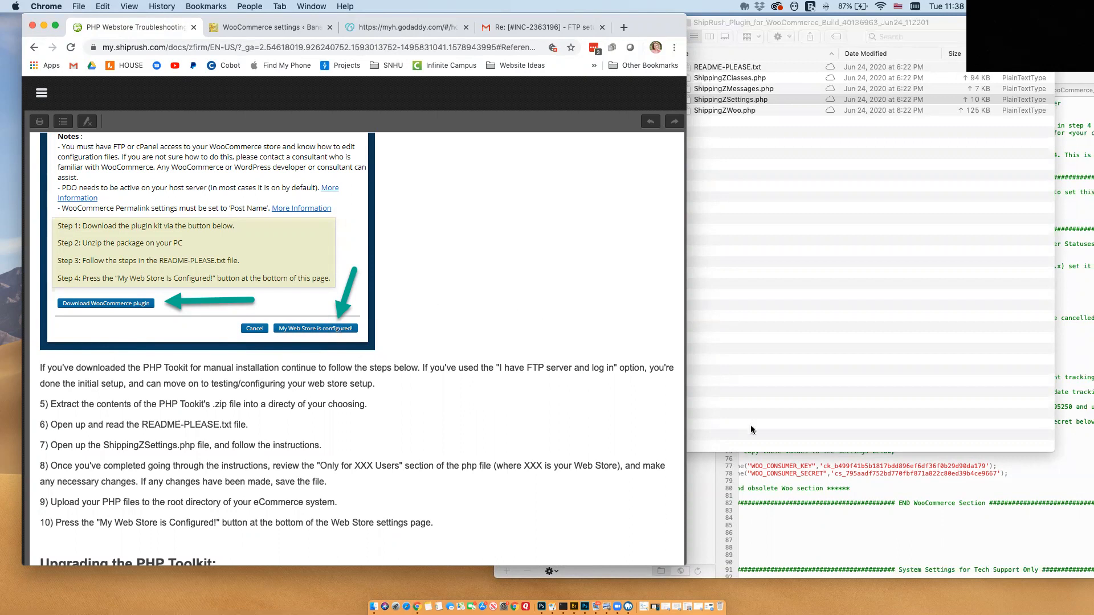
click(799, 467)
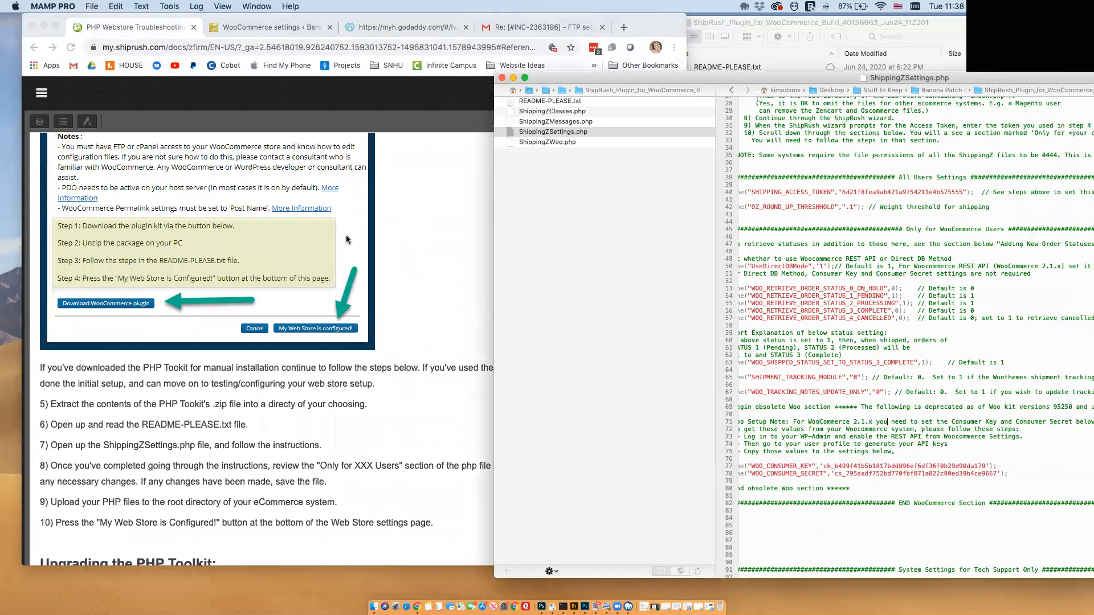
click(270, 29)
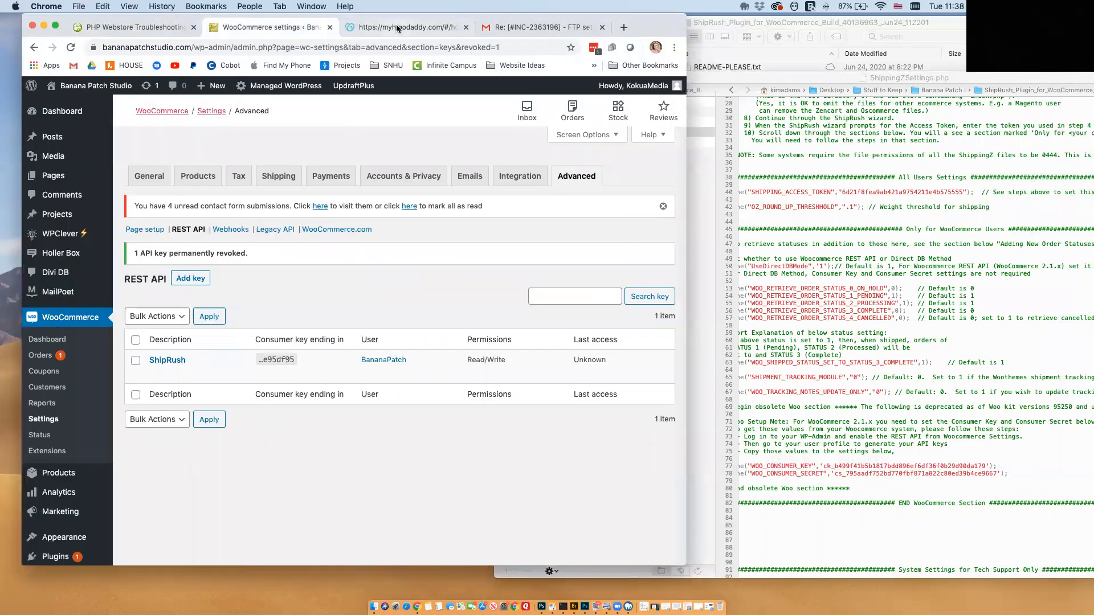
Step: Confirm the GoDaddy site root holds the four ShippingZ PHP files
click(355, 25)
scroll(410, 365, down, 3)
scroll(410, 365, up, 2)
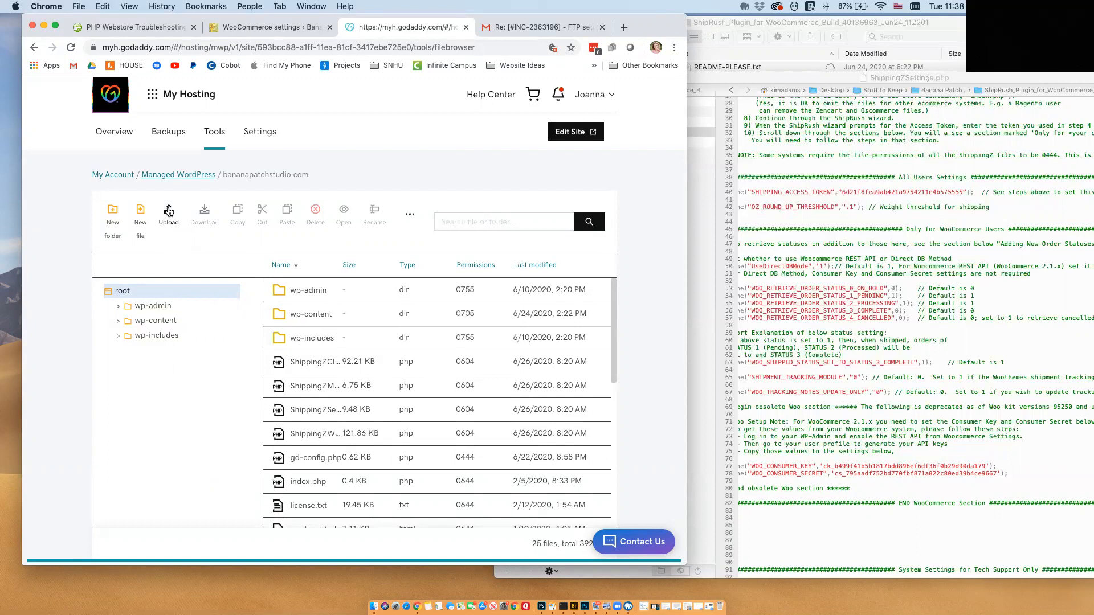
click(152, 31)
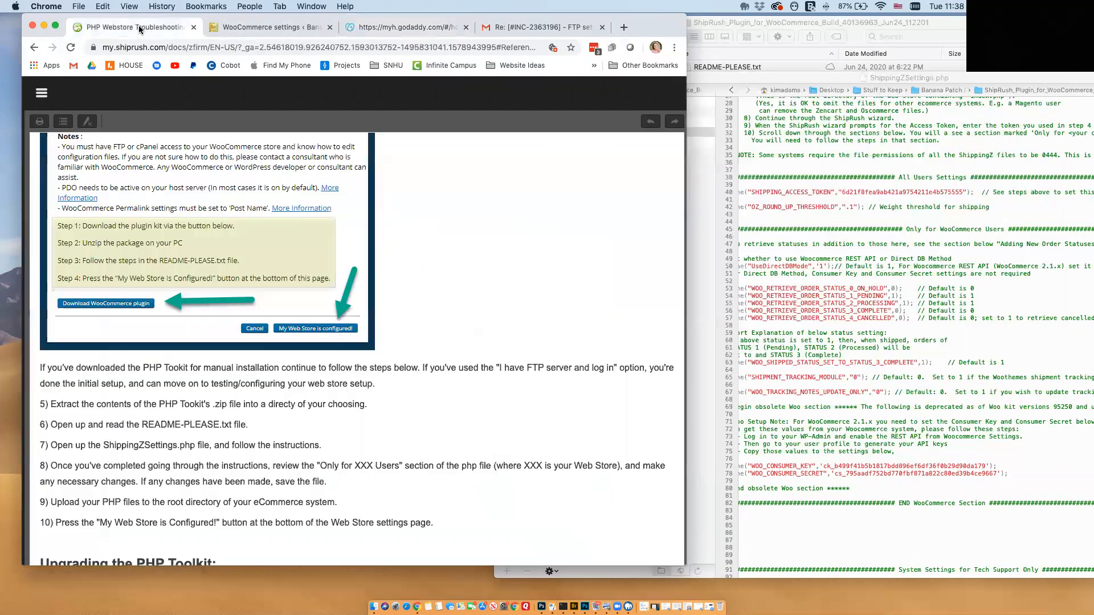
scroll(285, 273, up, 3)
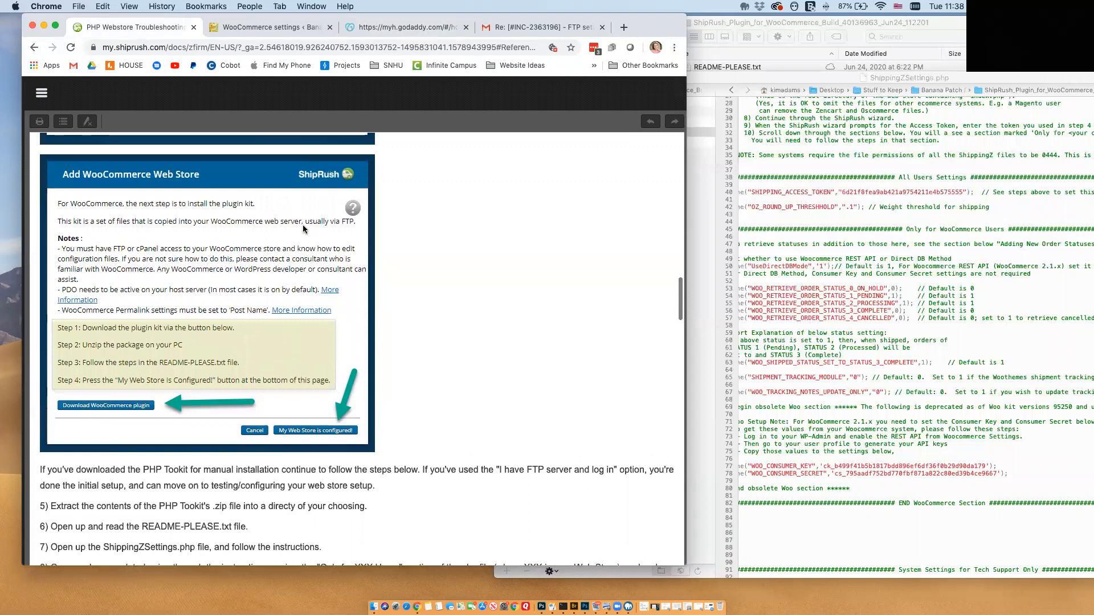